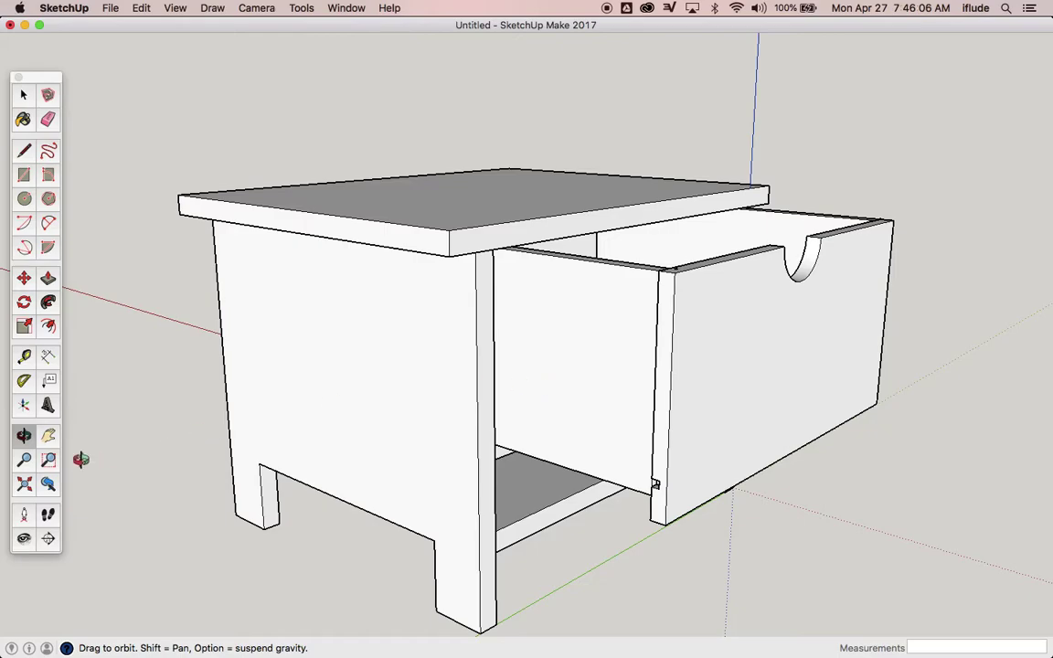
# Capture a region screenshot of the cabinet model from an angle showing its top and the open drawer.
pyautogui.click(49, 435)
pyautogui.moveTo(296, 425); pyautogui.dragTo(298, 372)
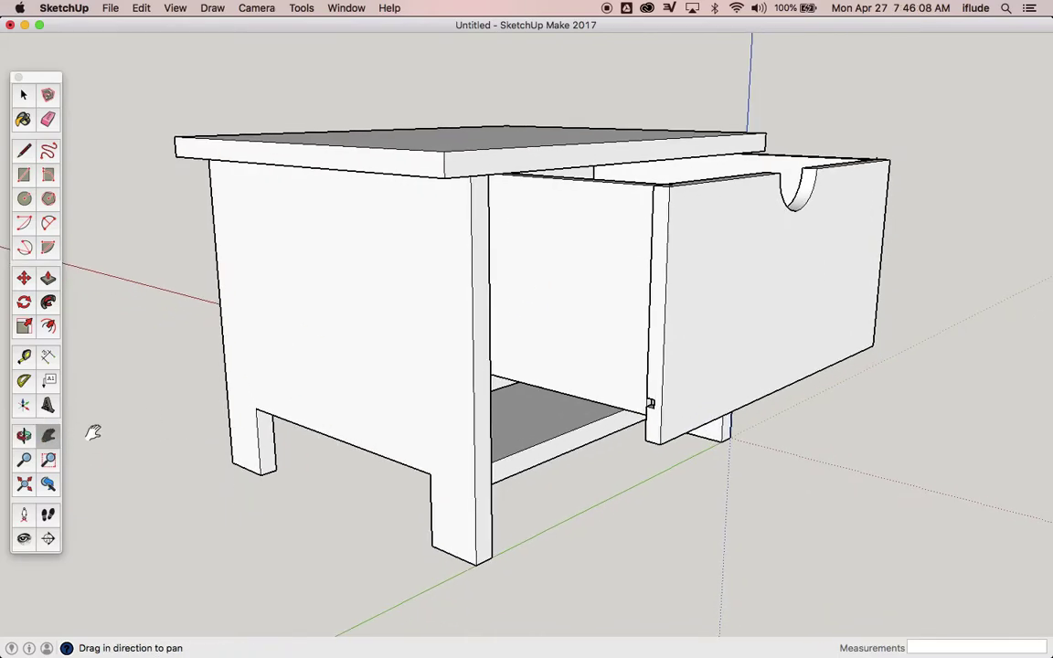
pyautogui.click(24, 435)
pyautogui.moveTo(316, 307); pyautogui.dragTo(320, 354)
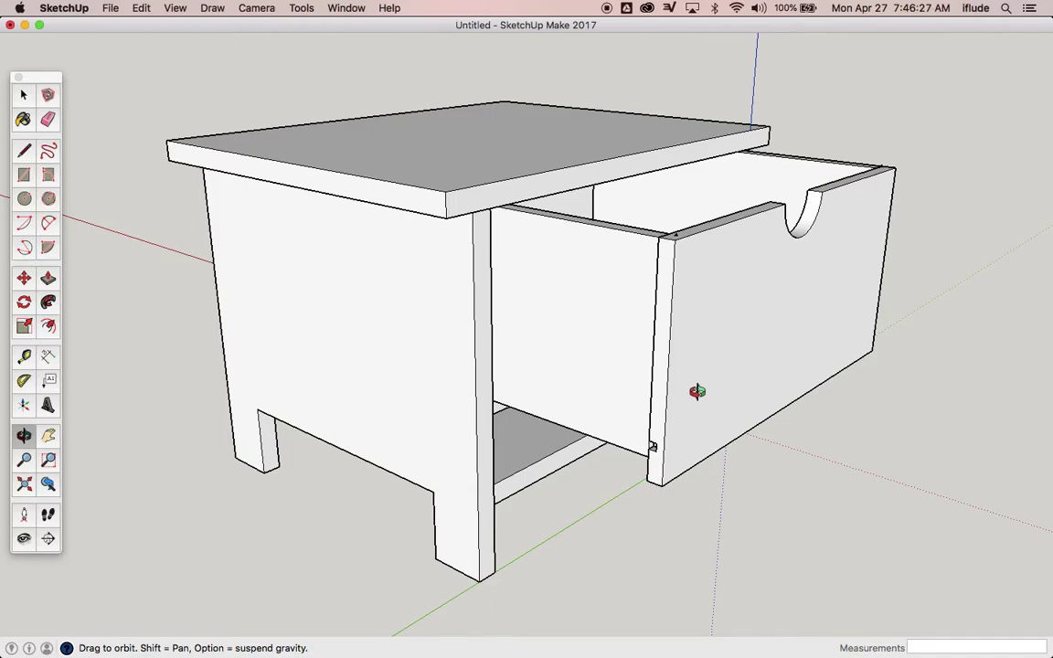
pyautogui.press('super+shift+4')
pyautogui.moveTo(122, 52); pyautogui.dragTo(958, 630)
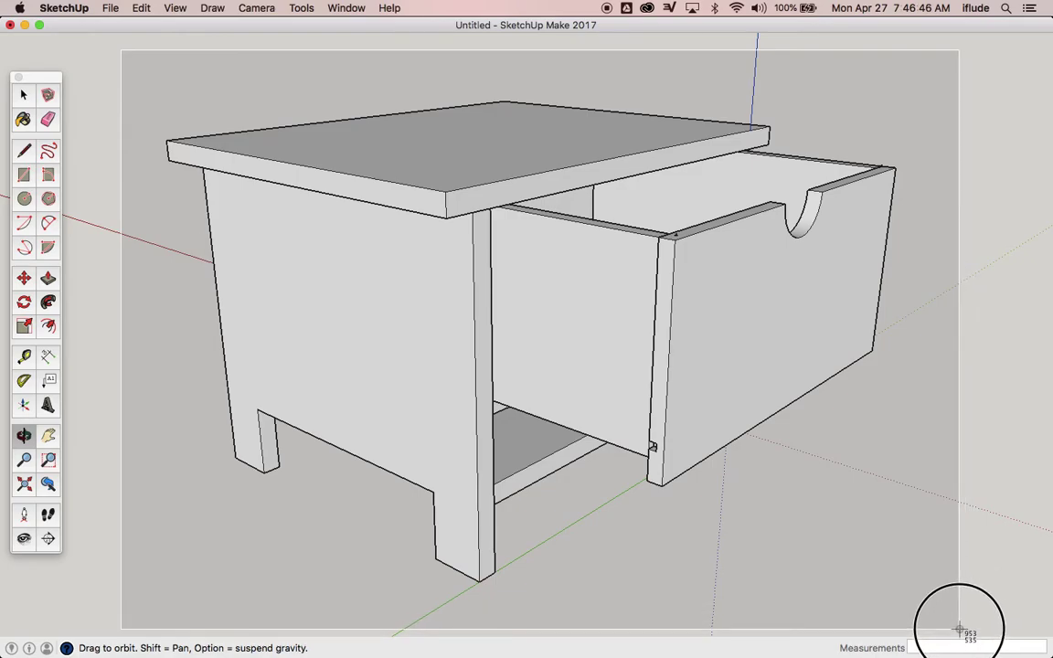
pyautogui.moveTo(958, 631); pyautogui.dragTo(959, 629)
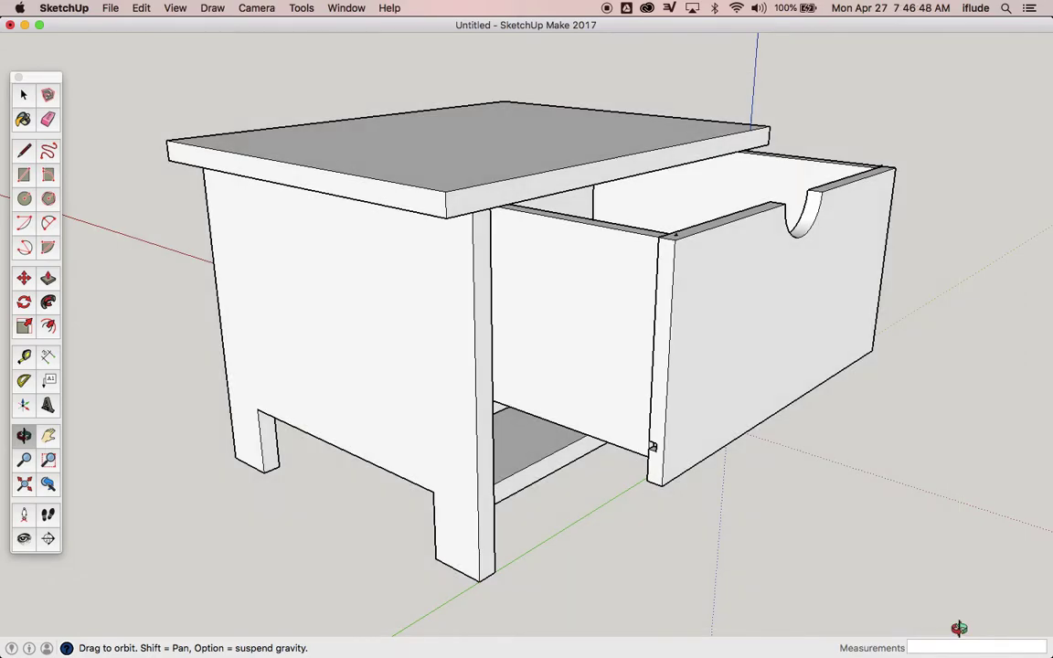
# Switch to the blank Google Docs document in Chrome and insert a new drawing.
pyautogui.press('super+Tab')
pyautogui.press('super+Tab')
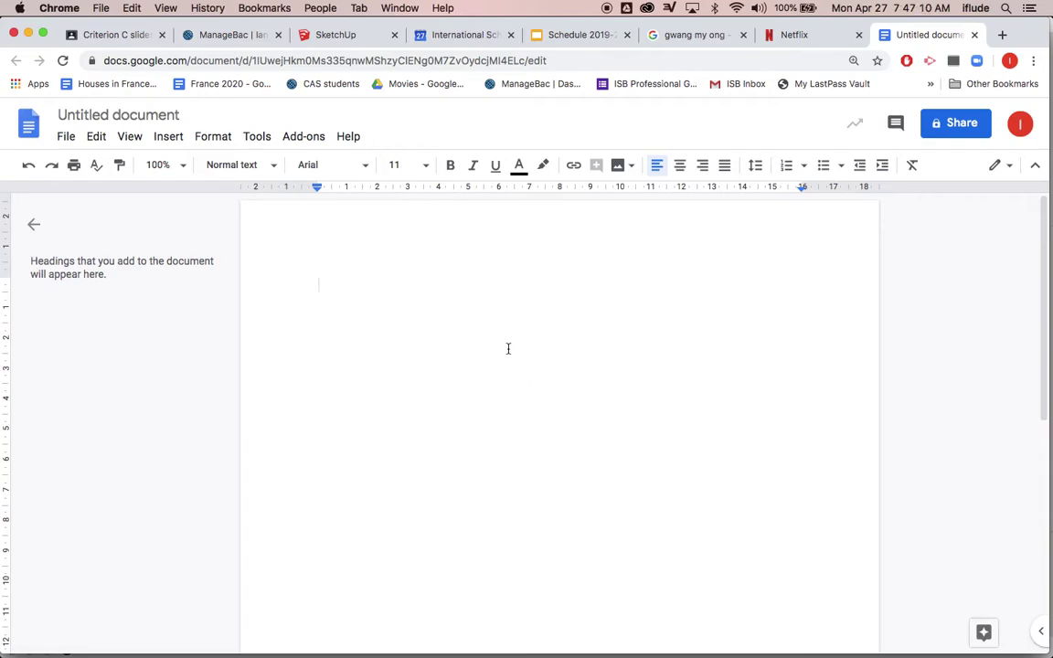
pyautogui.click(169, 139)
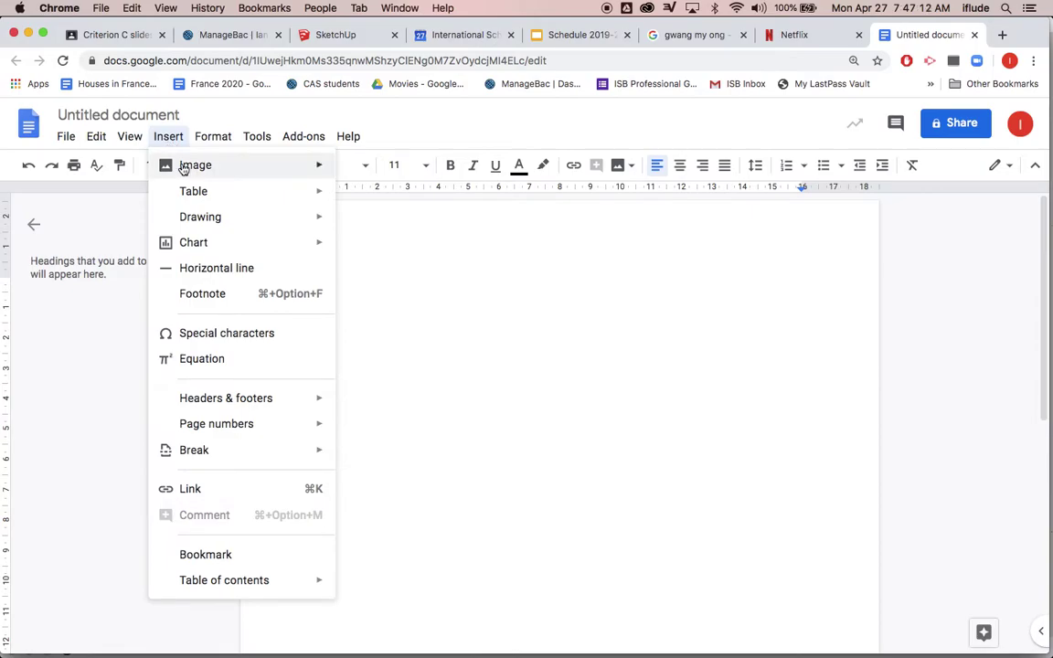
pyautogui.moveTo(183, 170)
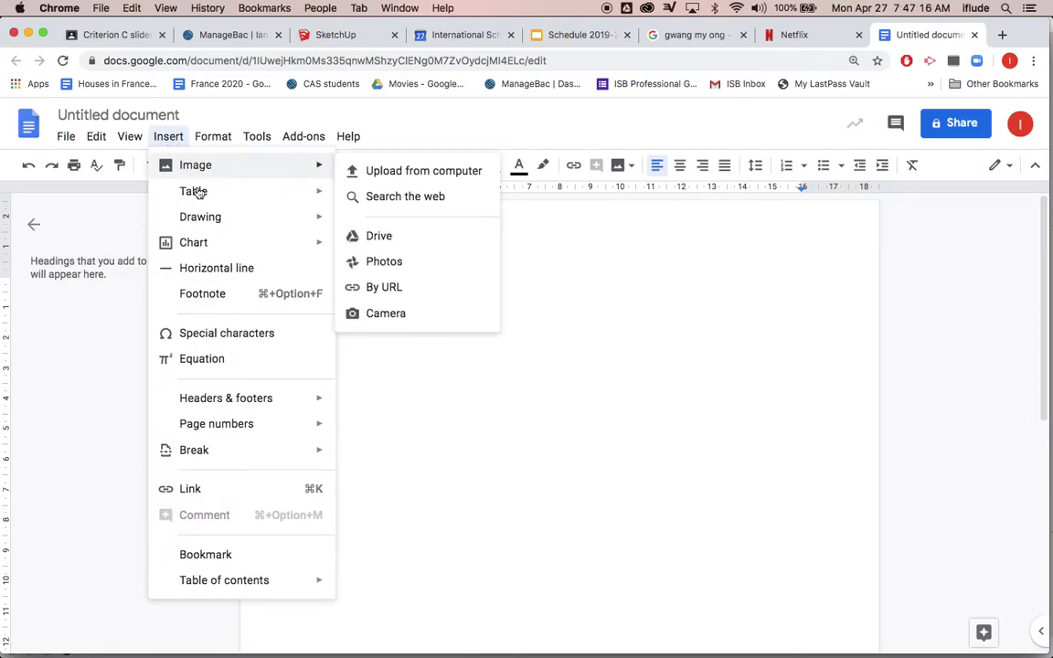
pyautogui.moveTo(212, 225)
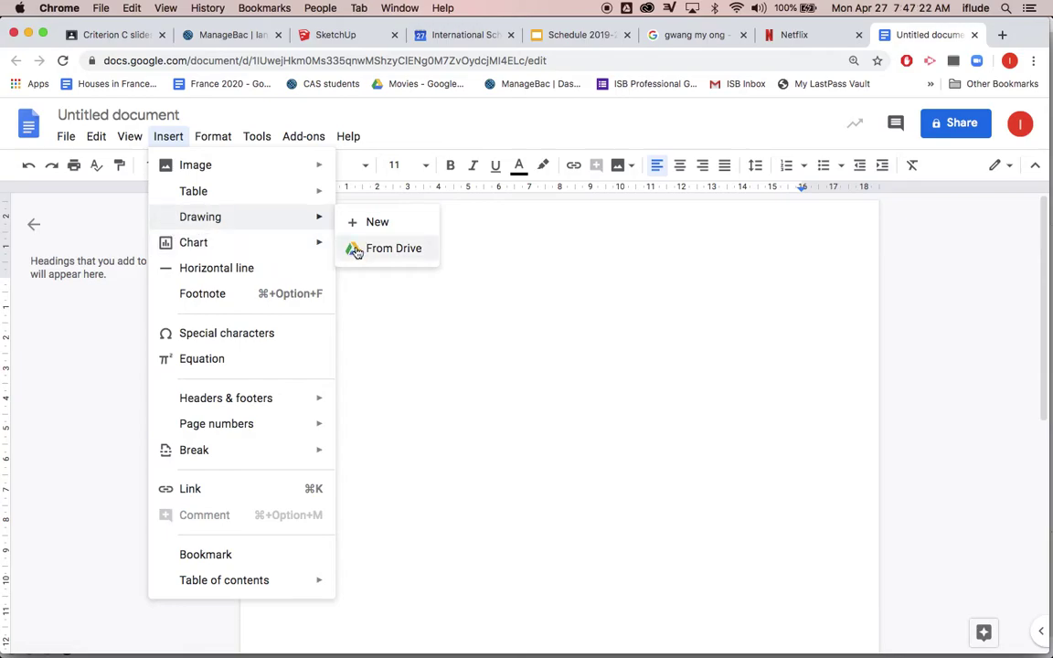
pyautogui.click(374, 222)
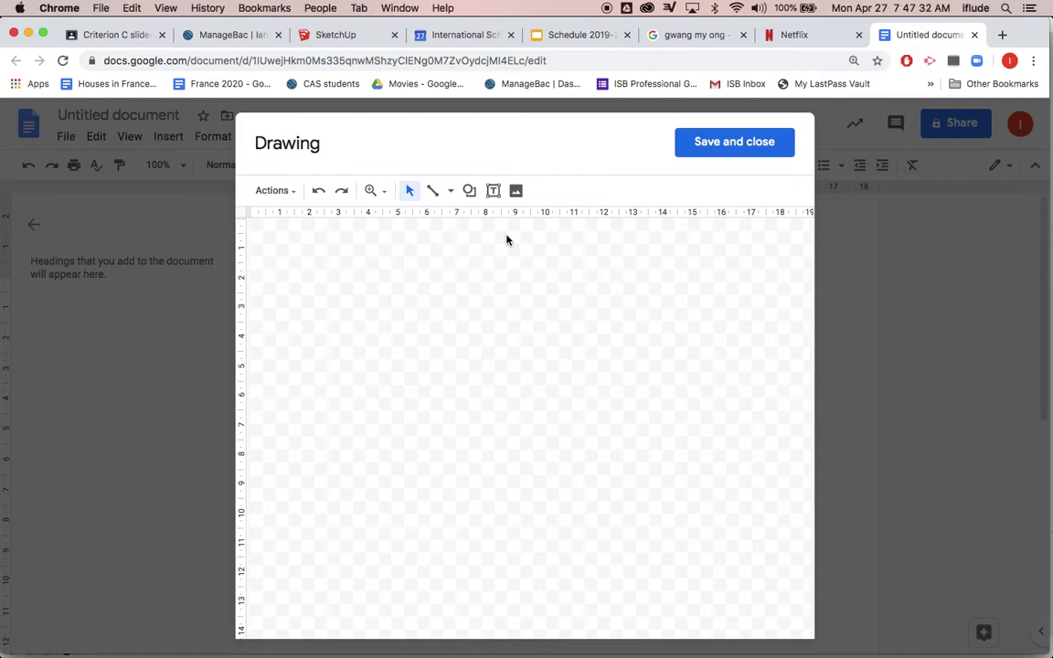
# Upload "Screen Shot 2020-04-27 at 7.46.29 AM" from the Desktop into the drawing, then save and close it.
pyautogui.click(515, 190)
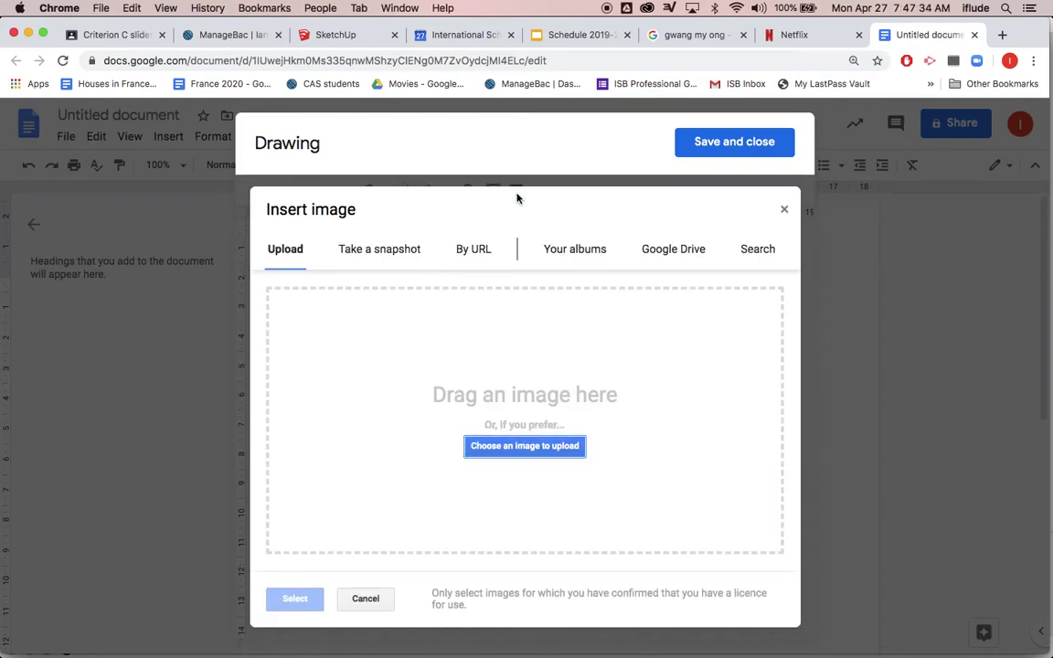
pyautogui.click(517, 455)
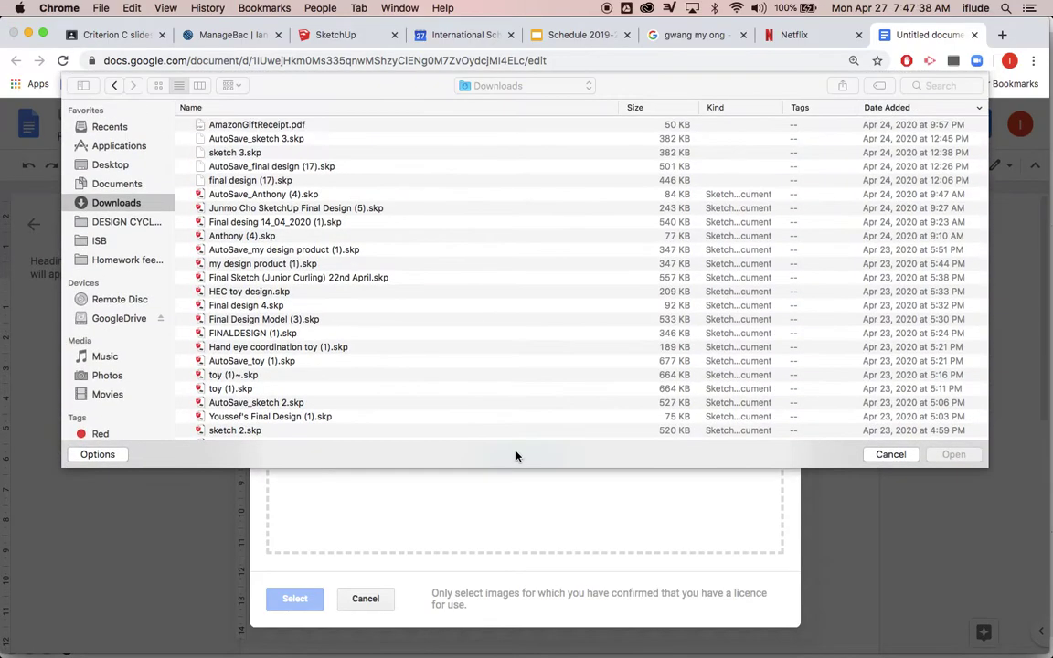
pyautogui.click(108, 163)
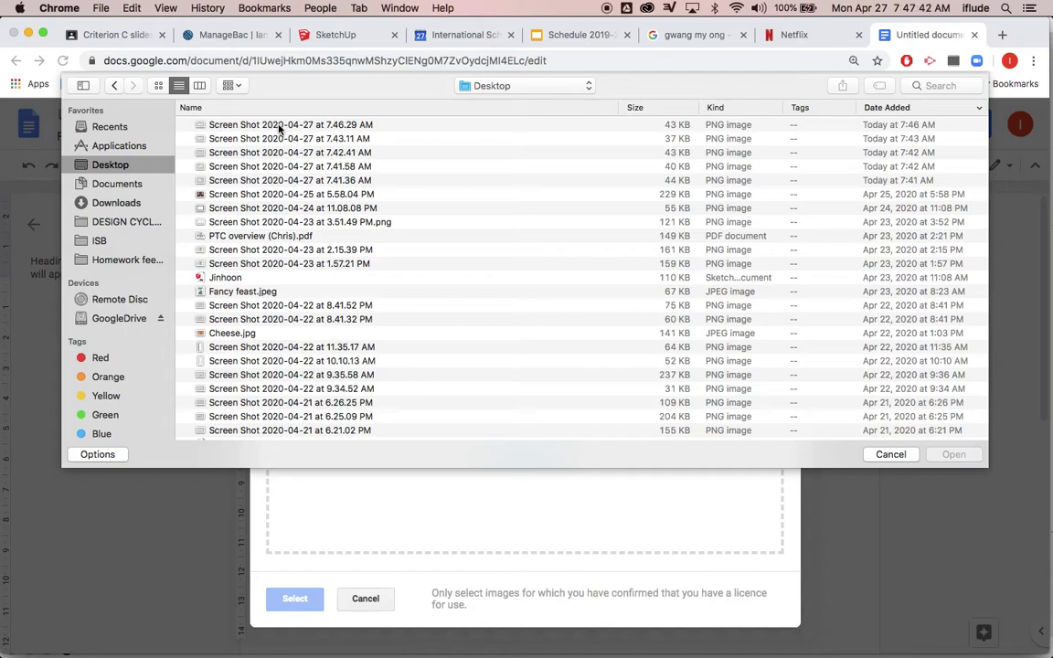
pyautogui.click(280, 127)
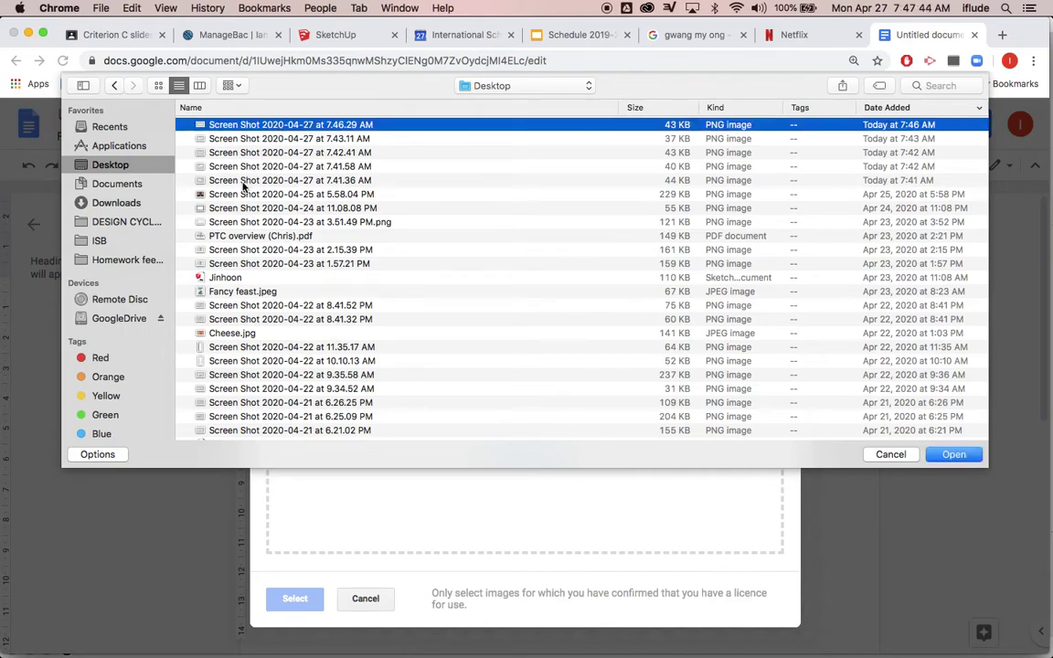
pyautogui.click(953, 454)
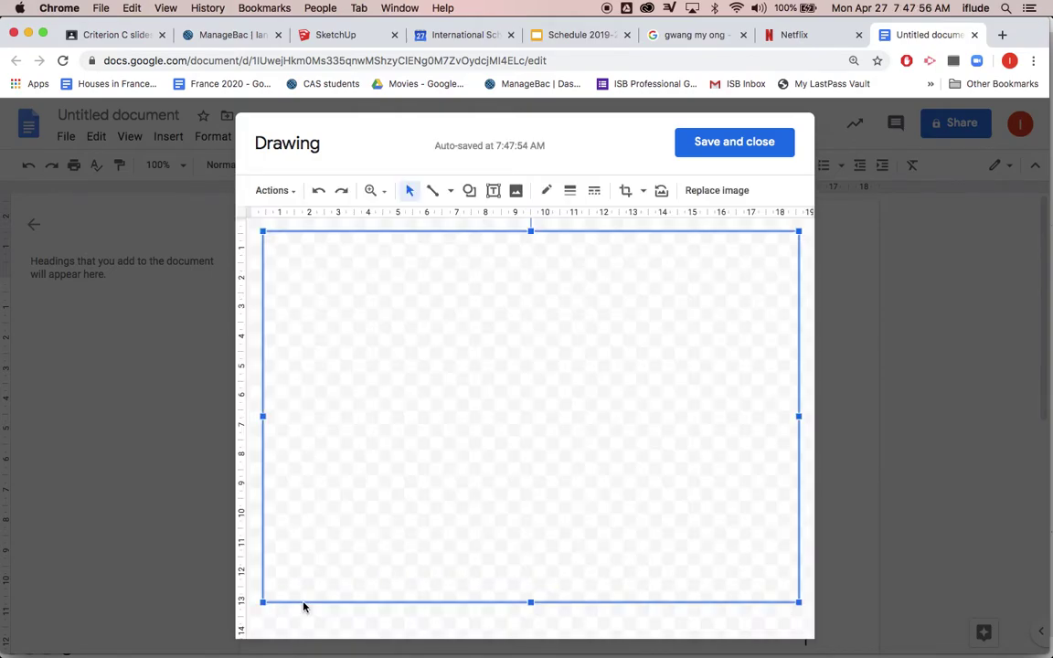
pyautogui.click(731, 143)
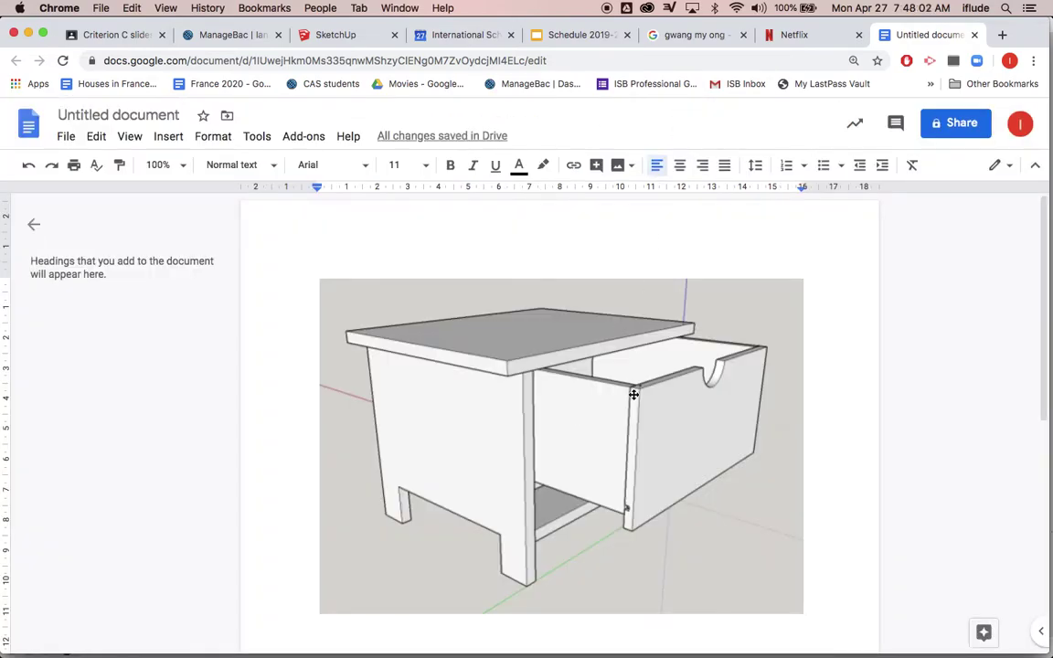
# Reopen the drawing for editing and add "Screen Shot 2020-04-27 at 7.41.36 AM" from the Desktop.
pyautogui.doubleClick(691, 381)
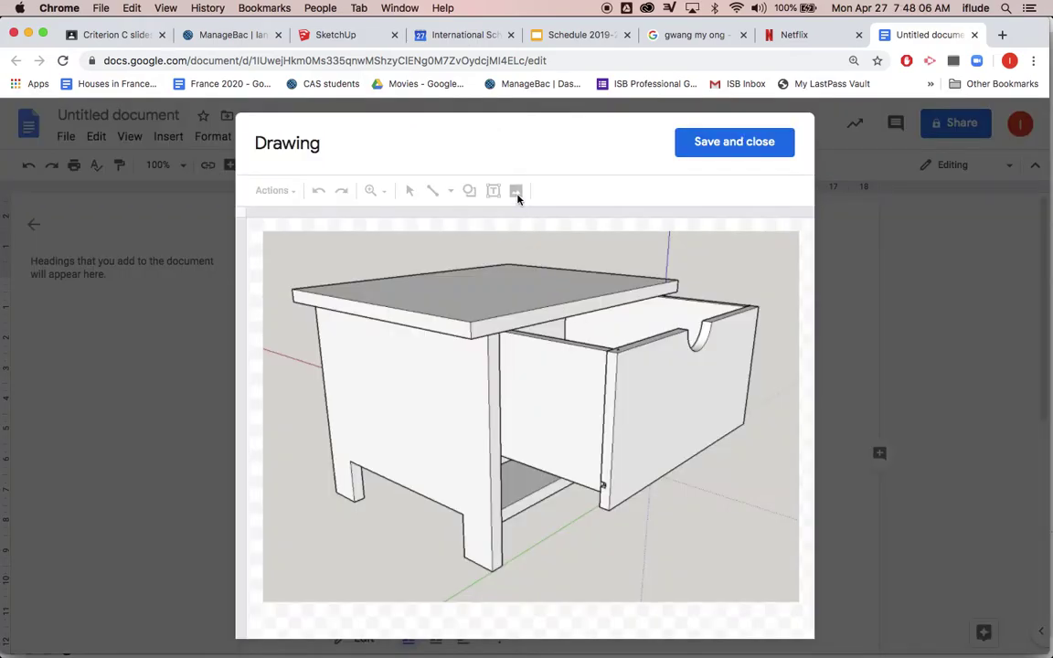
pyautogui.click(516, 193)
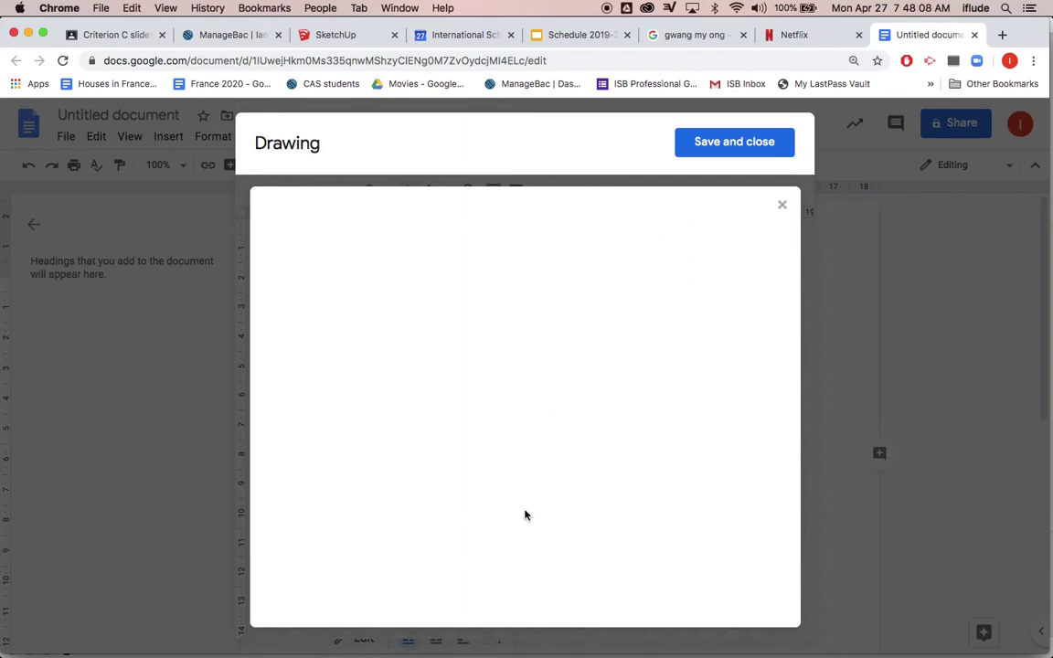
pyautogui.click(546, 454)
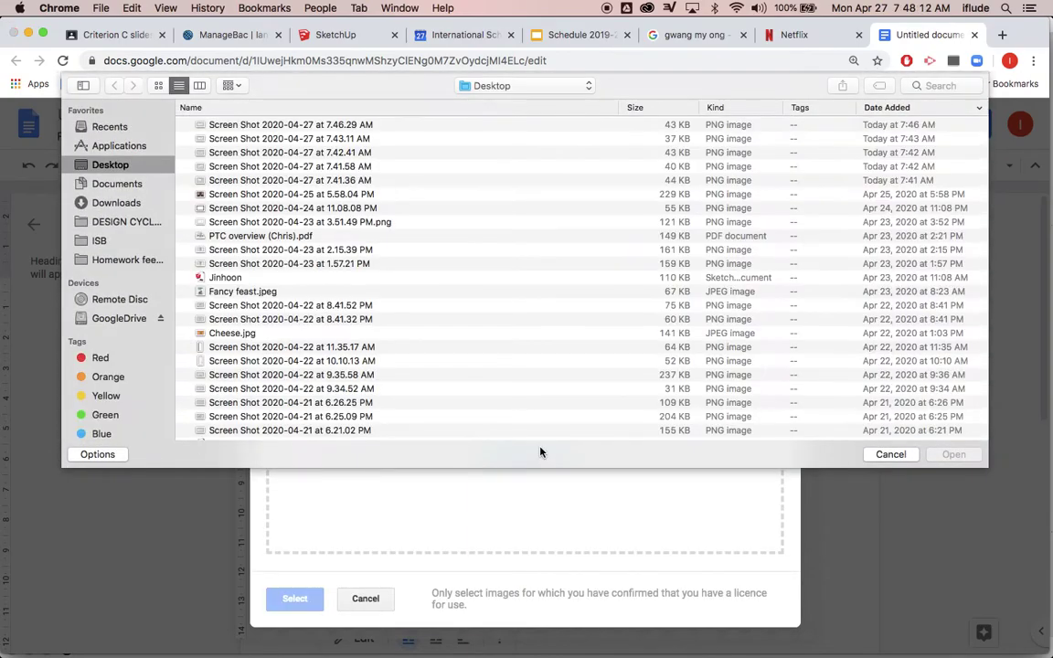
pyautogui.doubleClick(231, 182)
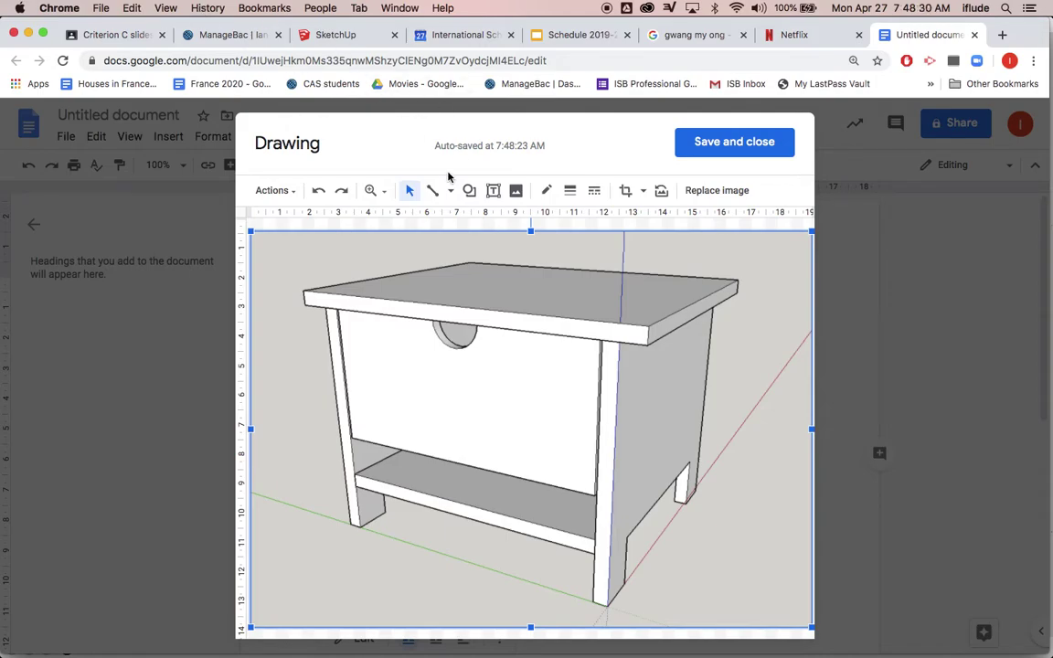
# Add "Screen Shot 2020-04-27 at 7.41.58 AM" from the Desktop to the drawing.
pyautogui.click(517, 191)
pyautogui.click(547, 449)
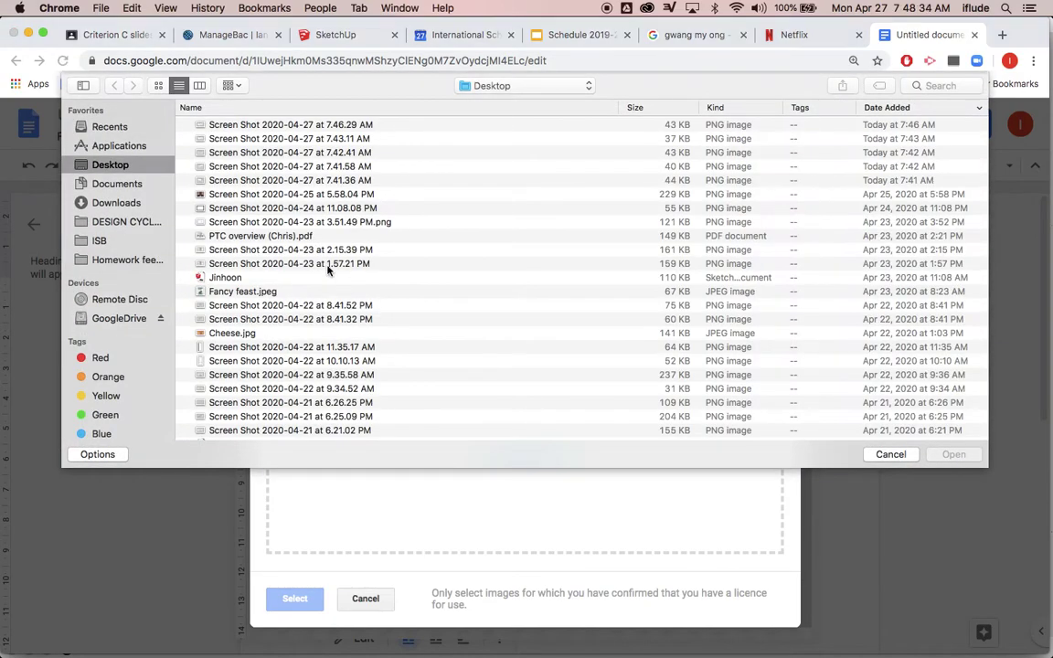
pyautogui.click(231, 167)
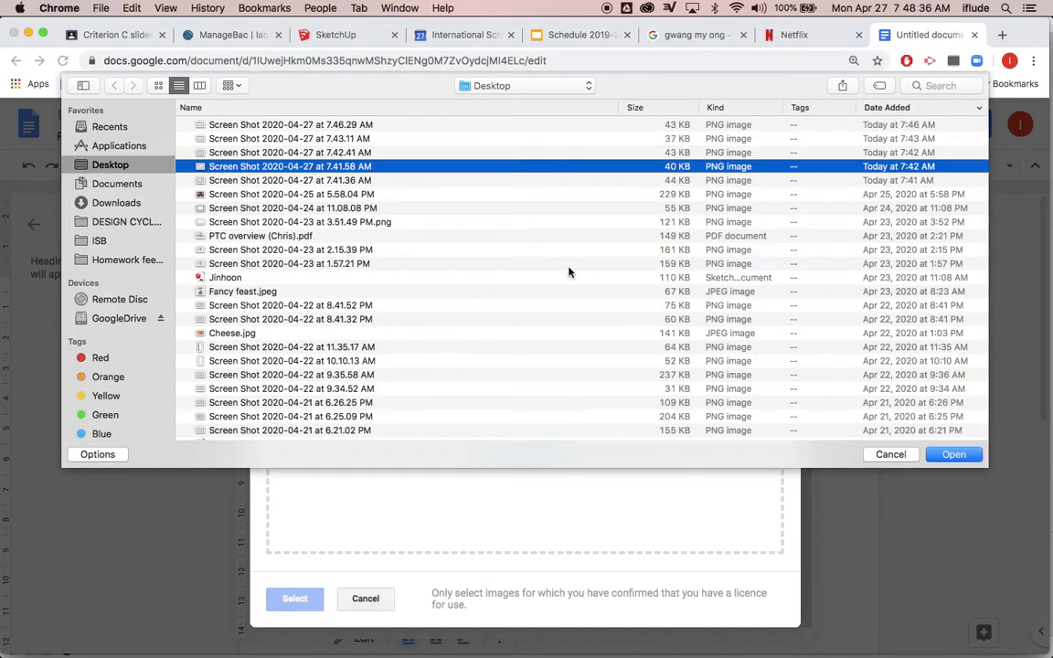
pyautogui.click(953, 455)
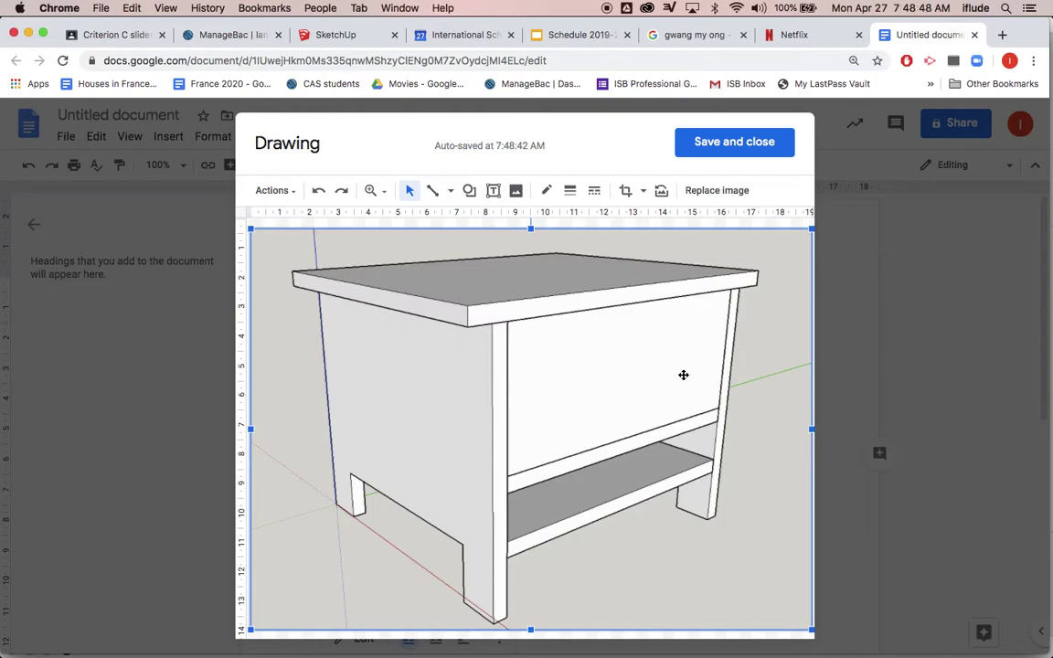
# Shrink the front-most cabinet picture to under half its size inside its crop frame and crop off the excess above and to its right.
pyautogui.moveTo(640, 366); pyautogui.dragTo(614, 478)
pyautogui.moveTo(596, 404); pyautogui.dragTo(585, 322)
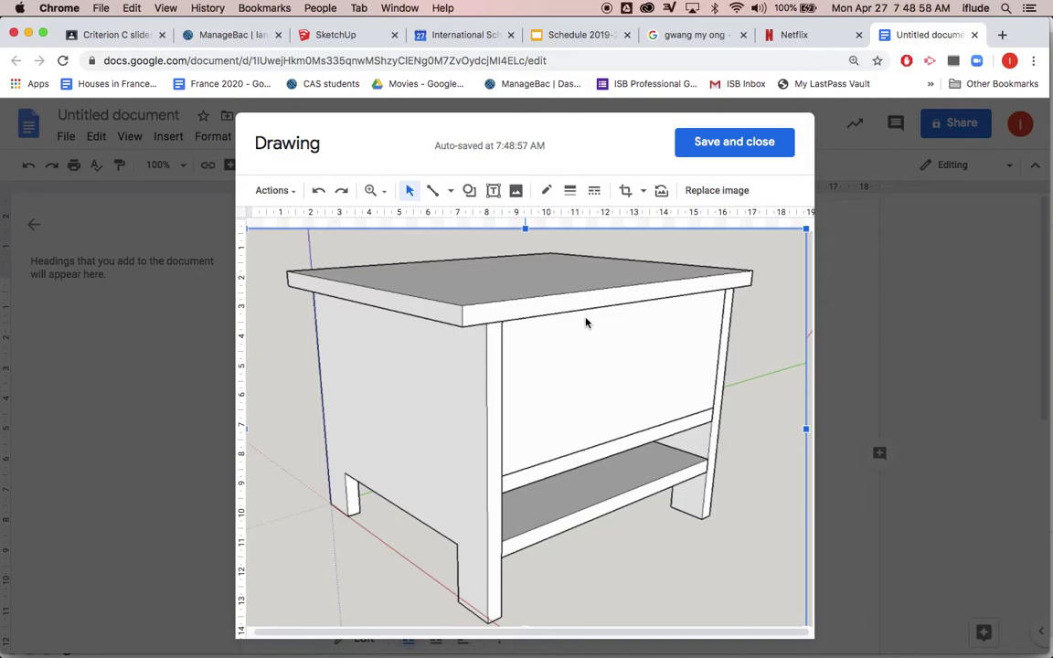
pyautogui.doubleClick(585, 320)
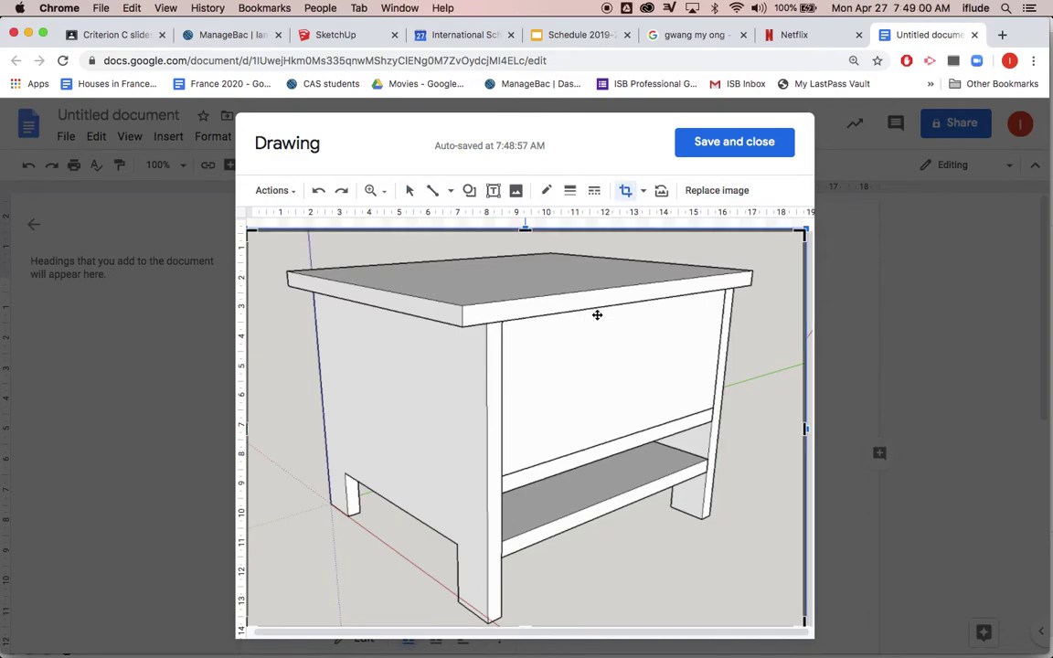
pyautogui.moveTo(807, 226); pyautogui.dragTo(644, 315)
pyautogui.moveTo(587, 381); pyautogui.dragTo(649, 326)
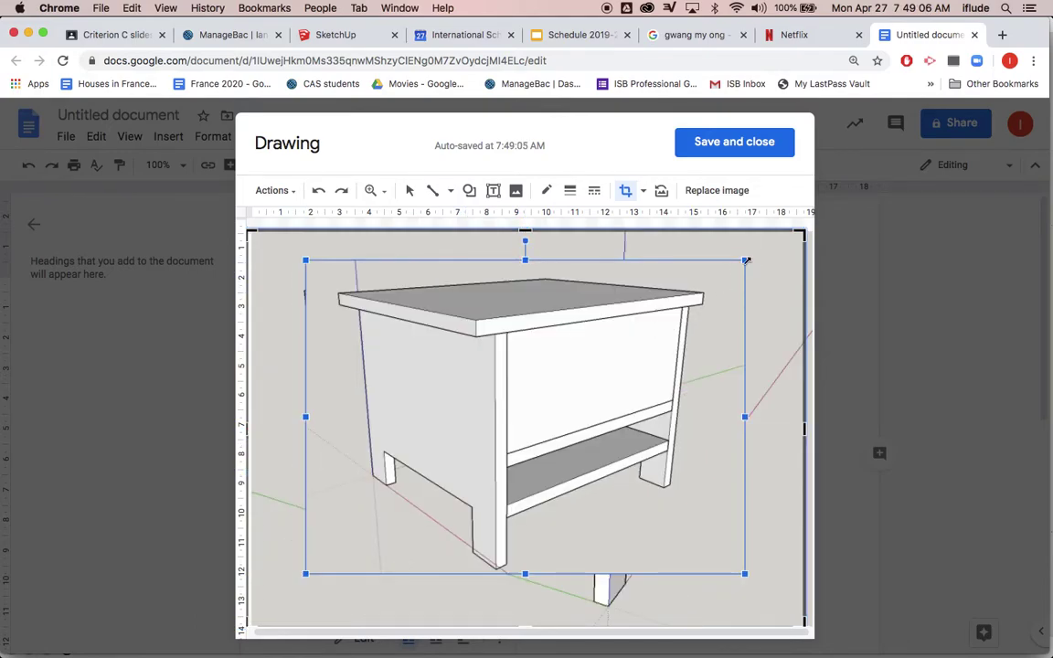
pyautogui.moveTo(745, 259); pyautogui.dragTo(538, 415)
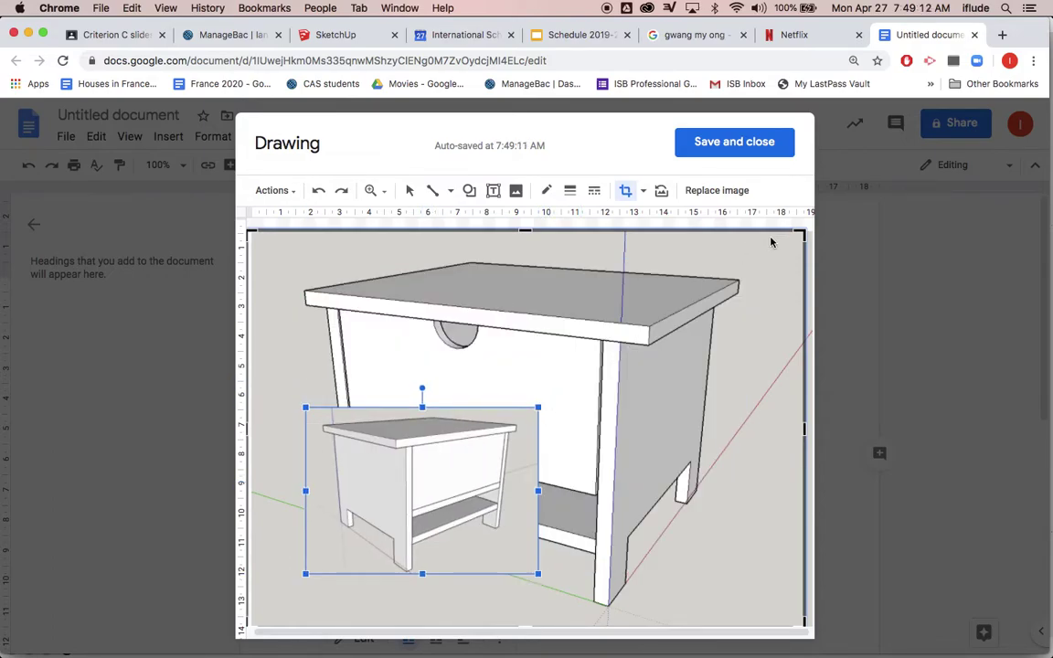
pyautogui.moveTo(742, 257); pyautogui.dragTo(532, 413)
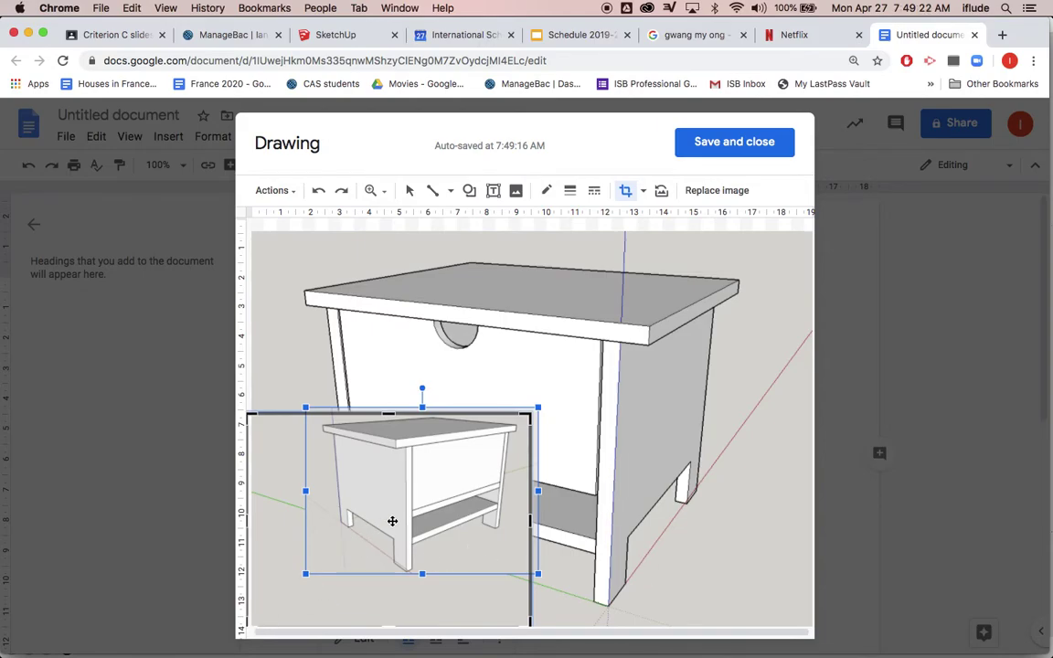
pyautogui.press('Return')
# Crop the leftover frame below and beside the small cabinet picture and move it to the drawing's lower-left corner.
pyautogui.moveTo(366, 520); pyautogui.dragTo(568, 412)
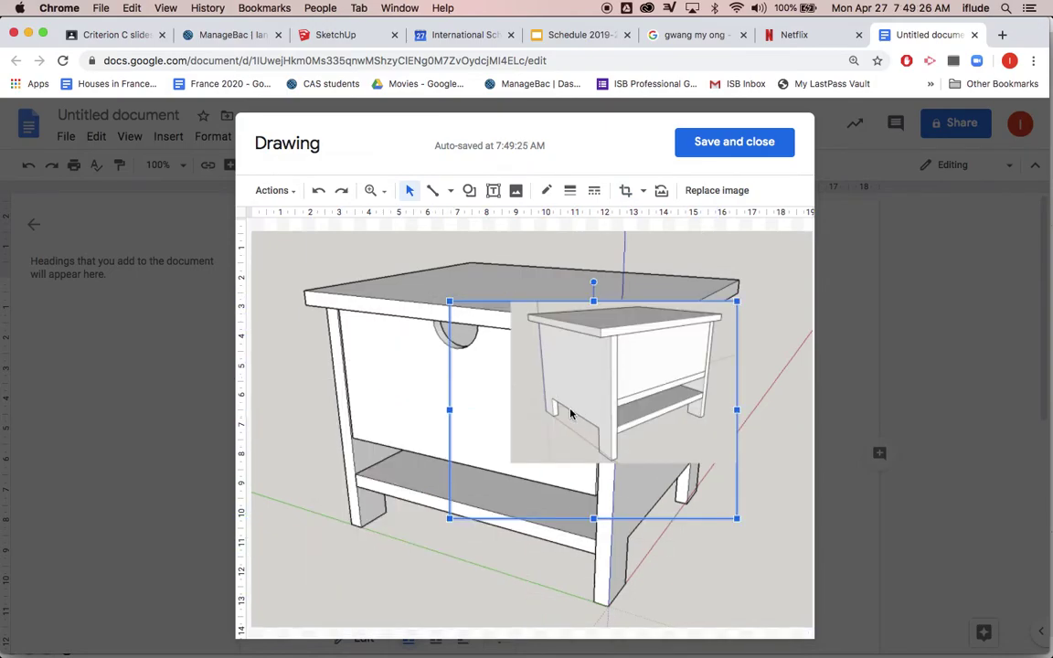
pyautogui.doubleClick(518, 445)
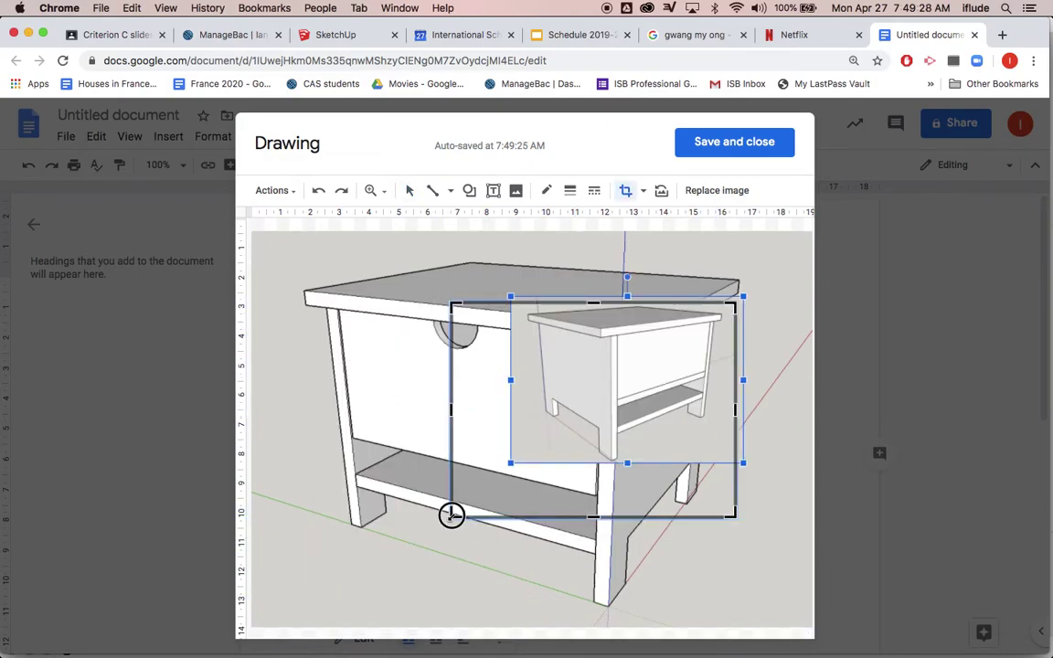
pyautogui.moveTo(521, 454); pyautogui.dragTo(517, 465)
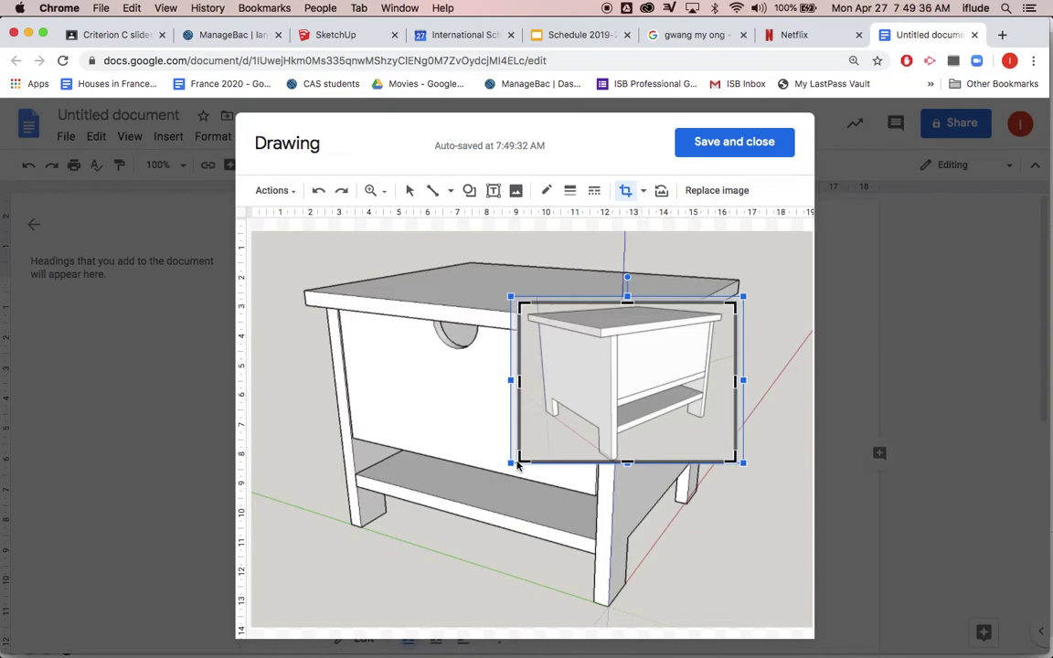
pyautogui.press('Return')
pyautogui.moveTo(632, 421); pyautogui.dragTo(377, 571)
# Scale down the cabinet picture with the round drawer cut-out and center it near the top of the drawing canvas.
pyautogui.click(574, 437)
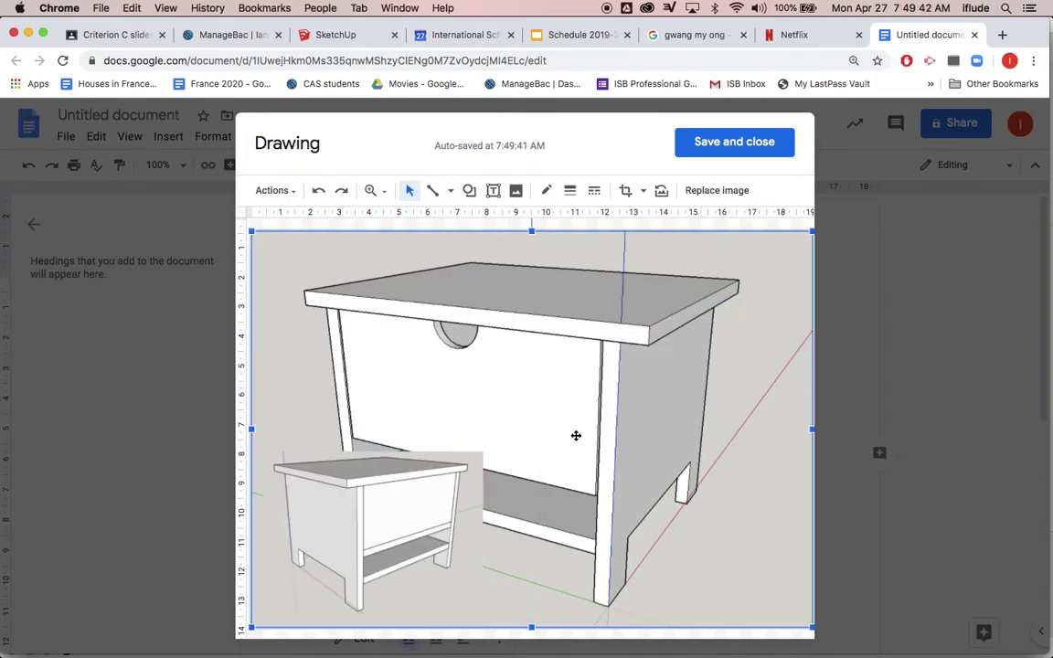
pyautogui.moveTo(252, 629); pyautogui.dragTo(329, 562)
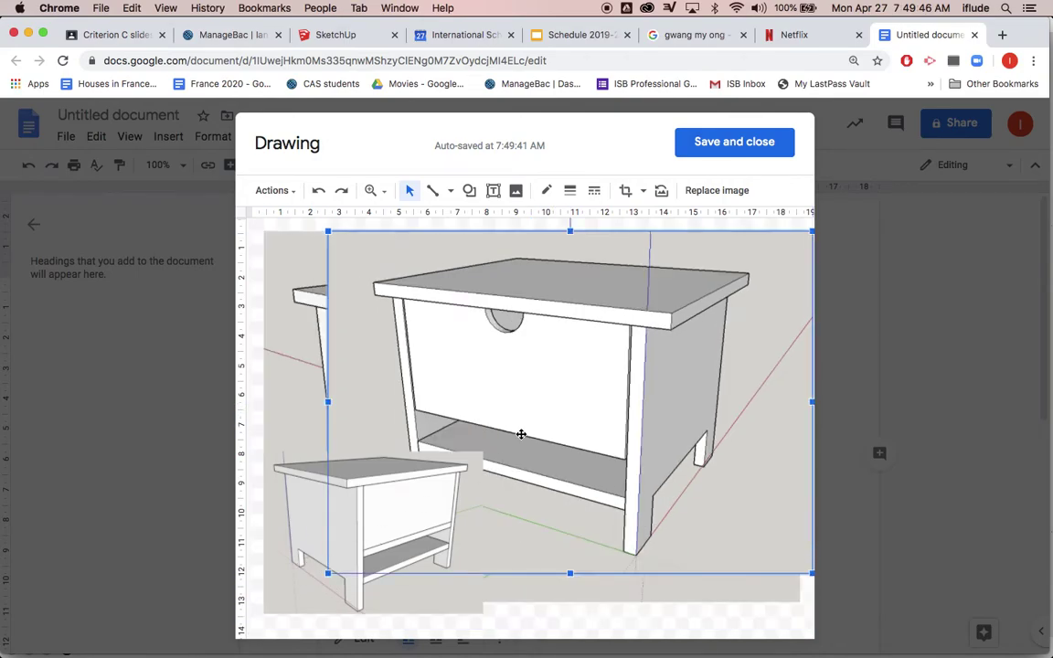
pyautogui.moveTo(810, 233); pyautogui.dragTo(726, 280)
pyautogui.moveTo(657, 338); pyautogui.dragTo(649, 289)
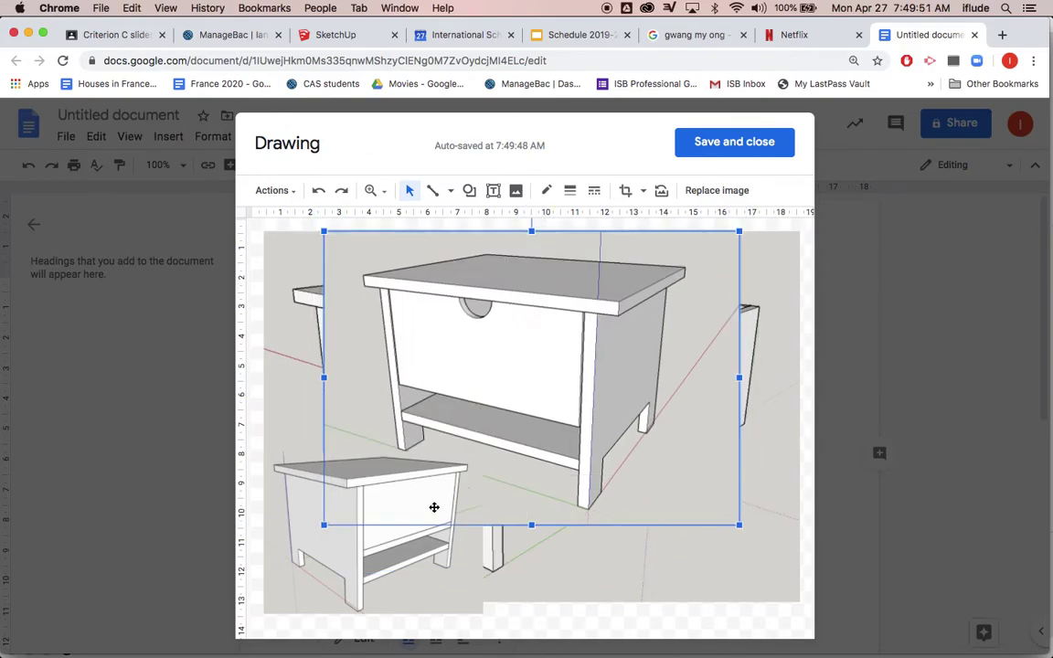
# Shift the small picture further into the canvas's lower-left corner and shrink the open-drawer picture into the lower-right corner.
pyautogui.click(368, 559)
pyautogui.moveTo(409, 539)
pyautogui.mouseDown()
pyautogui.moveTo(407, 547)
pyautogui.moveTo(412, 539)
pyautogui.mouseUp()
pyautogui.click(287, 326)
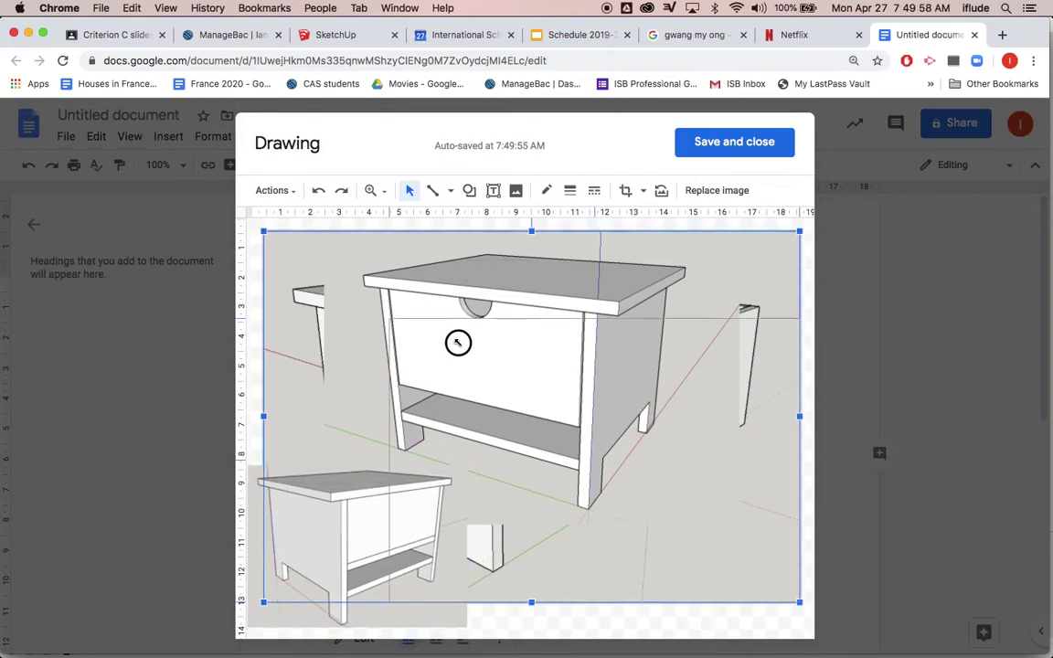
pyautogui.click(640, 479)
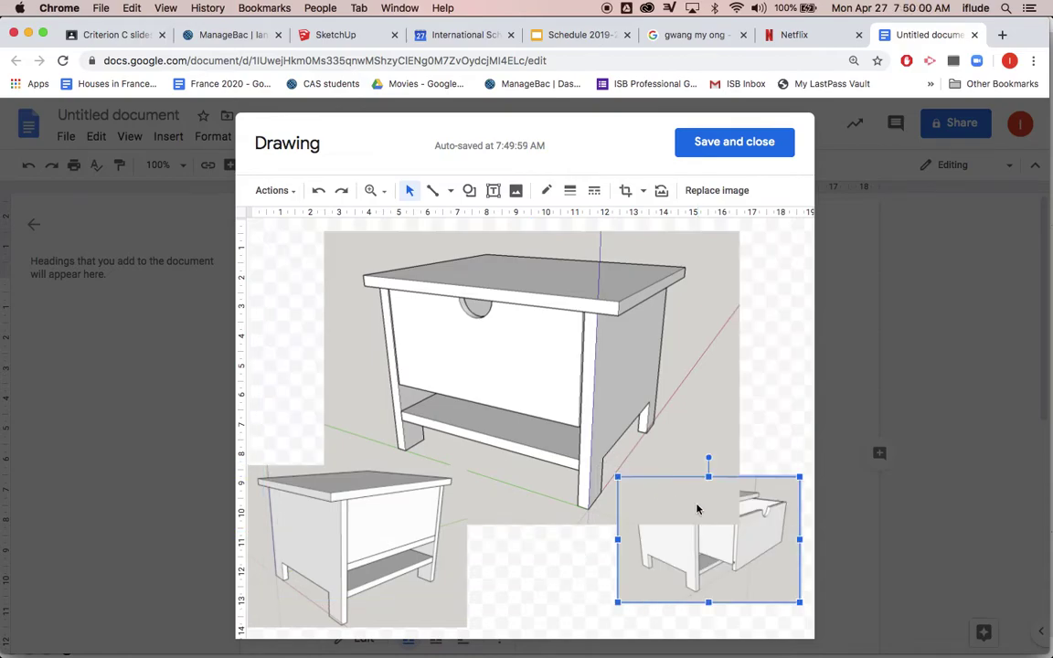
# Nudge the open-drawer picture slightly up and left, and bring it to the front of the main cabinet picture.
pyautogui.moveTo(682, 559); pyautogui.dragTo(681, 549)
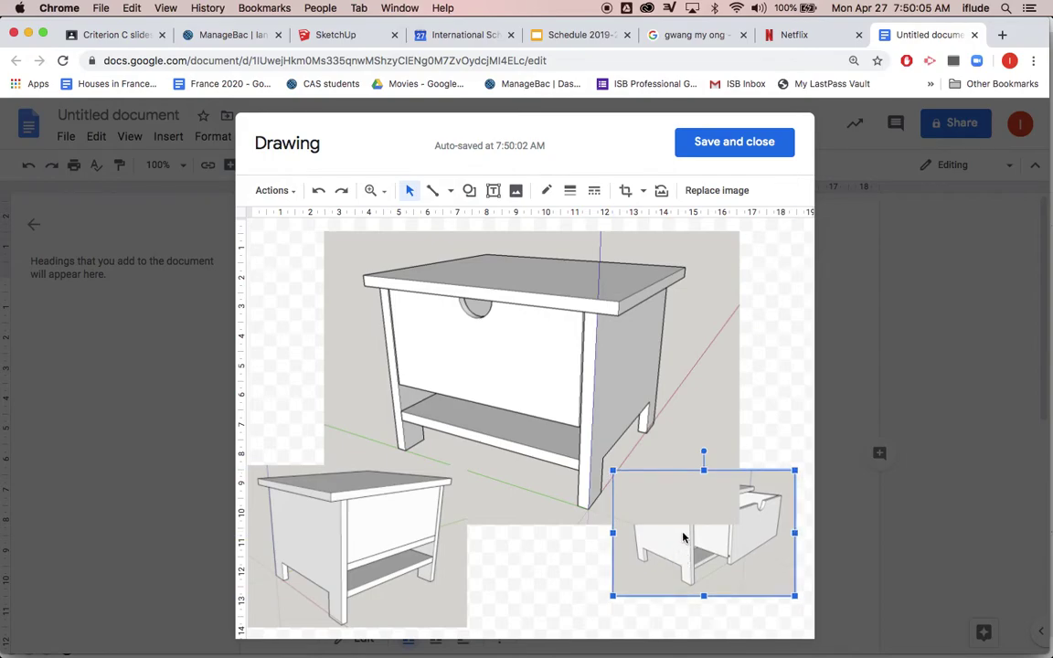
pyautogui.click(578, 539)
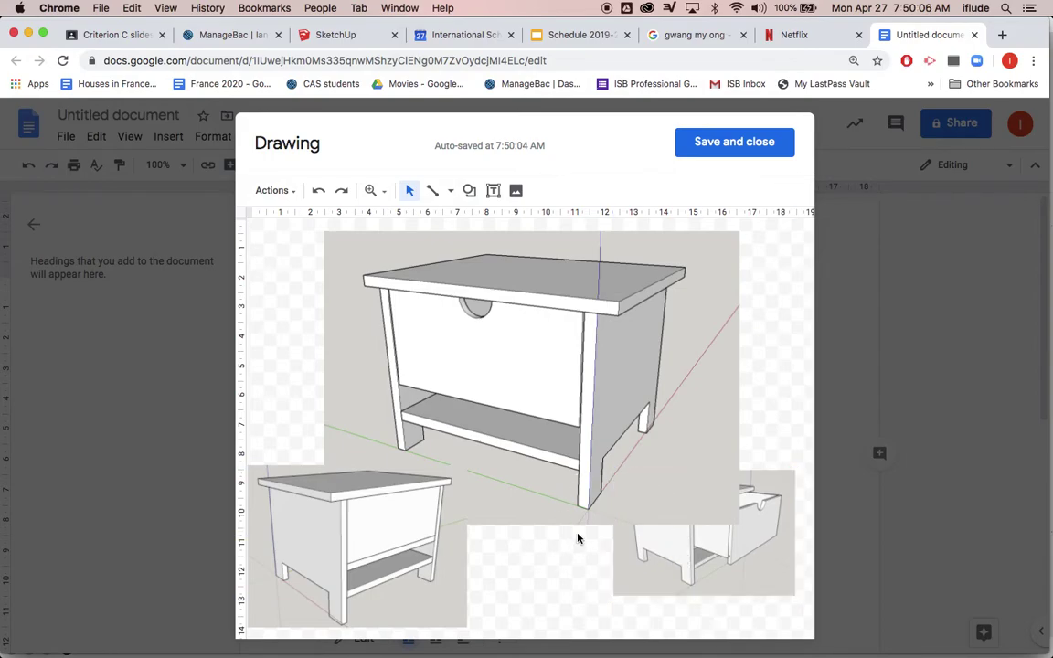
pyautogui.click(716, 569)
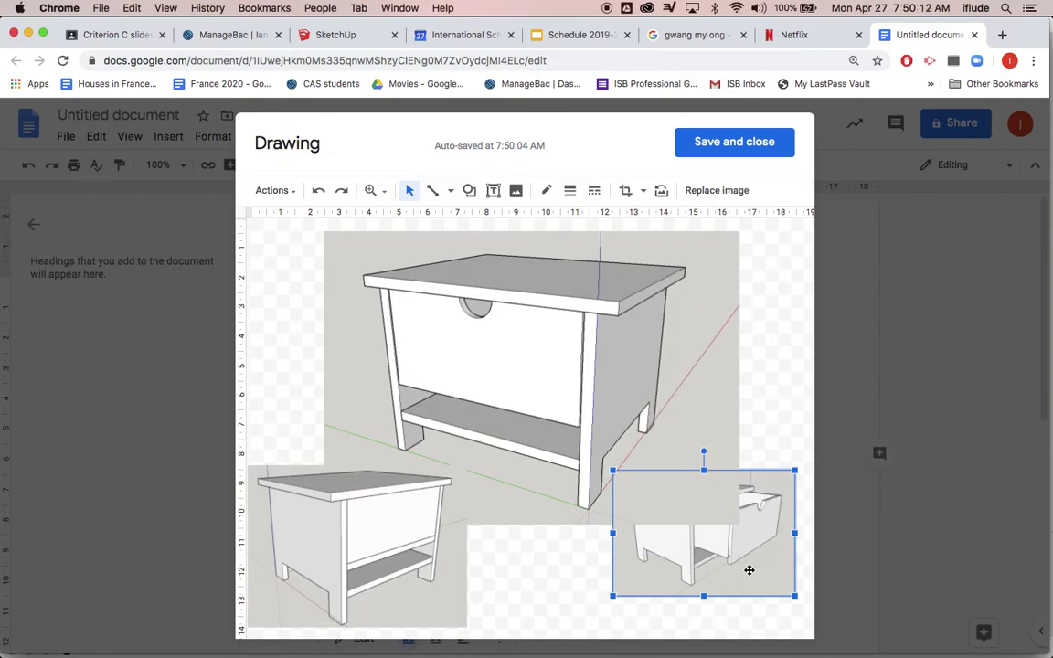
pyautogui.rightClick(748, 569)
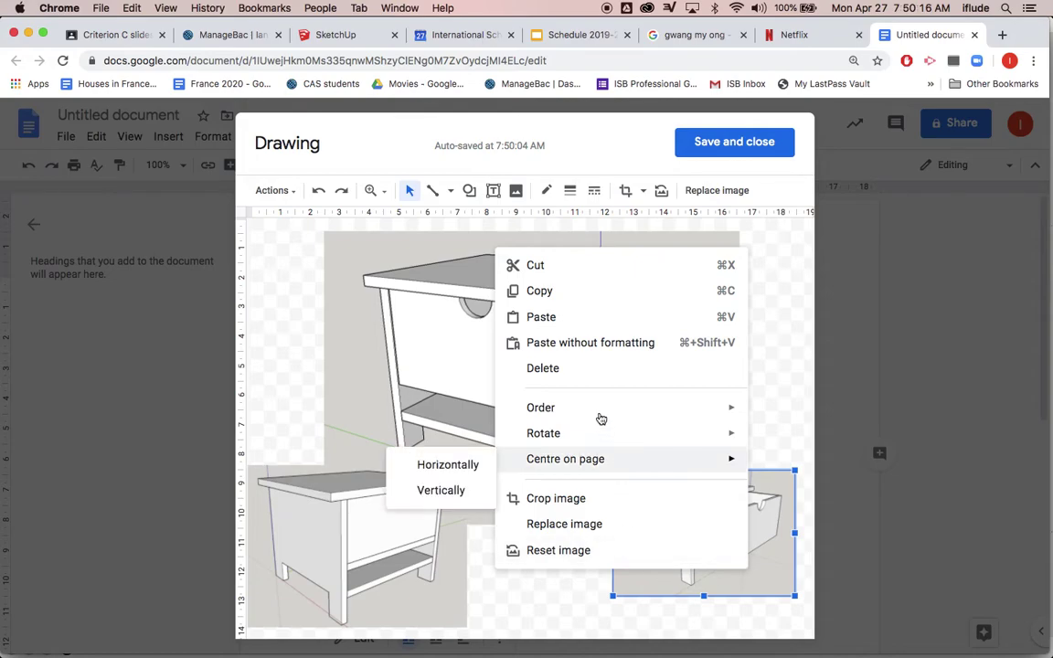
pyautogui.moveTo(590, 404)
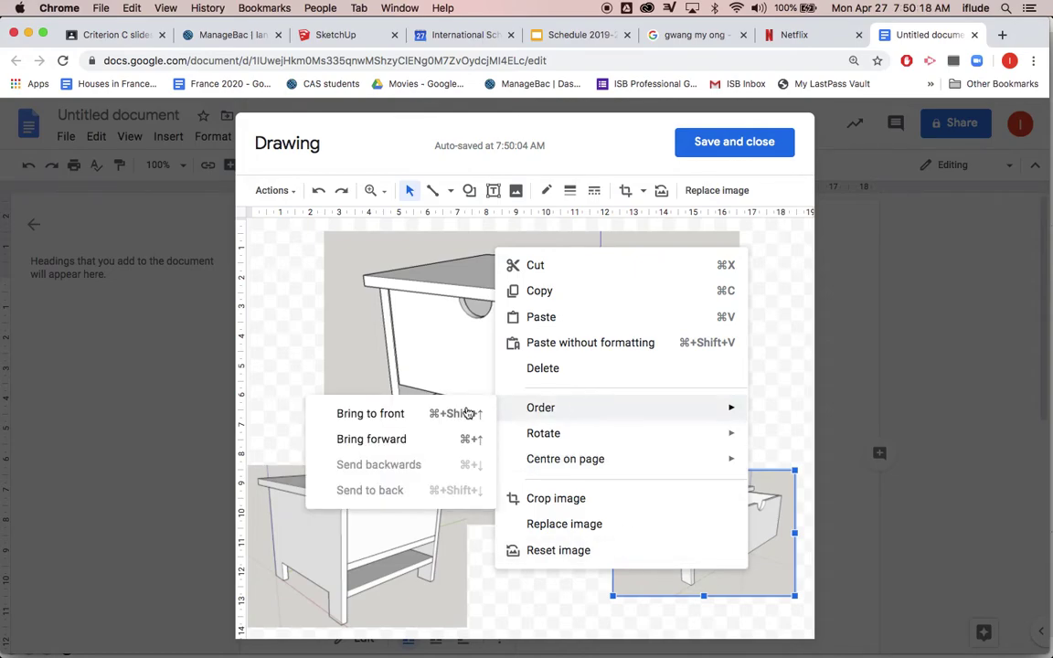
pyautogui.click(389, 415)
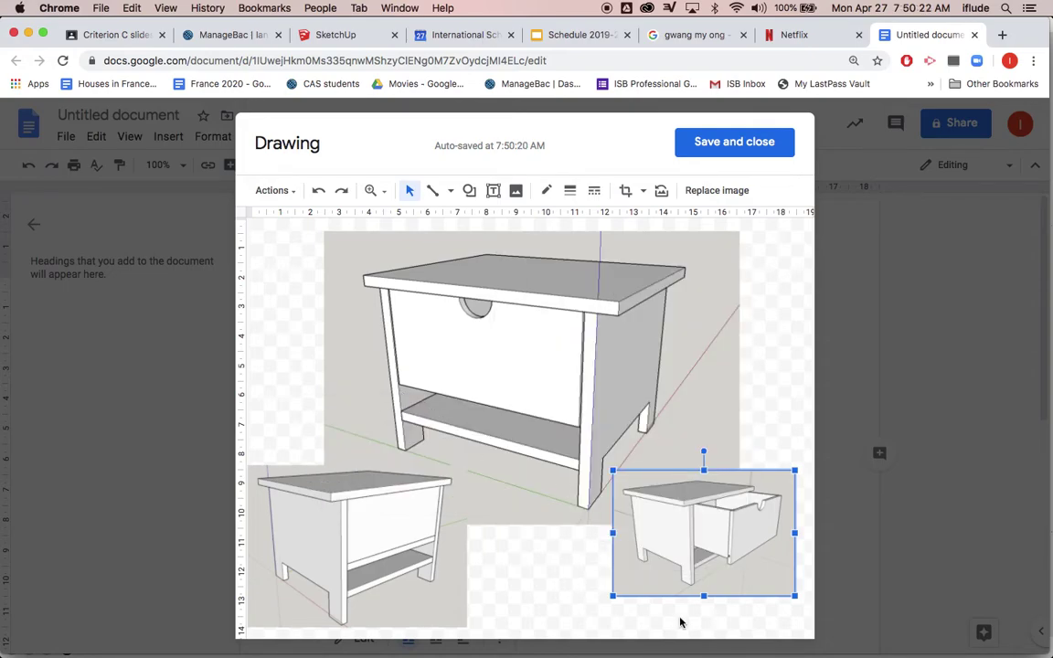
# Slightly enlarge the open-drawer picture in the lower-right corner and move the main cabinet picture up and left to the canvas's top edge.
pyautogui.moveTo(795, 598); pyautogui.dragTo(815, 615)
pyautogui.moveTo(754, 571); pyautogui.dragTo(748, 576)
pyautogui.moveTo(574, 445); pyautogui.dragTo(523, 430)
pyautogui.click(682, 578)
pyautogui.moveTo(682, 578); pyautogui.dragTo(663, 571)
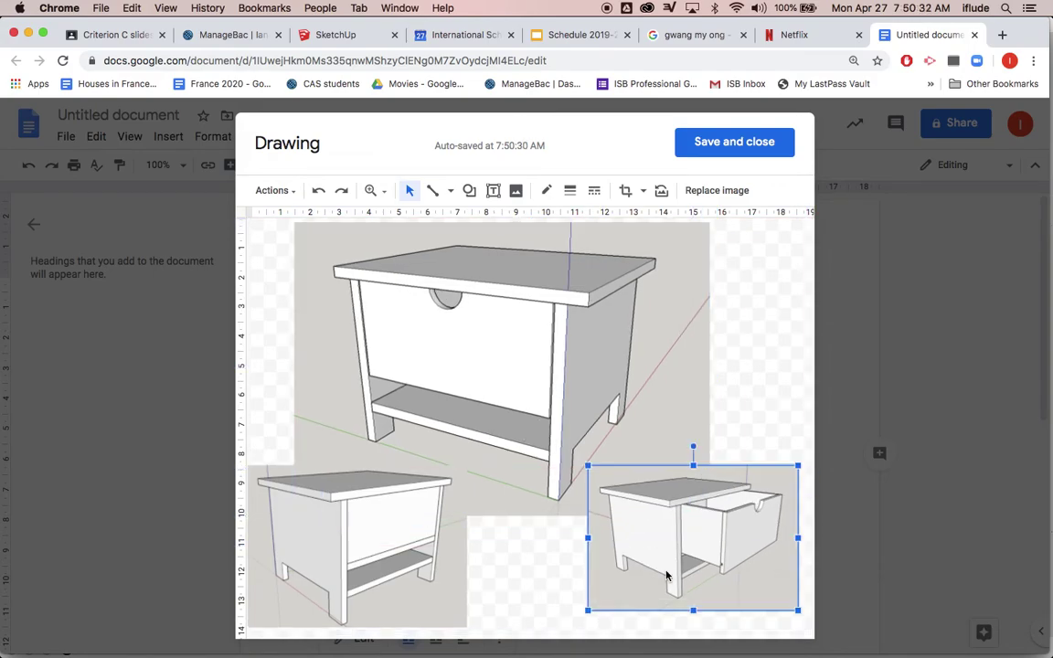
pyautogui.moveTo(798, 610); pyautogui.dragTo(808, 620)
pyautogui.click(768, 446)
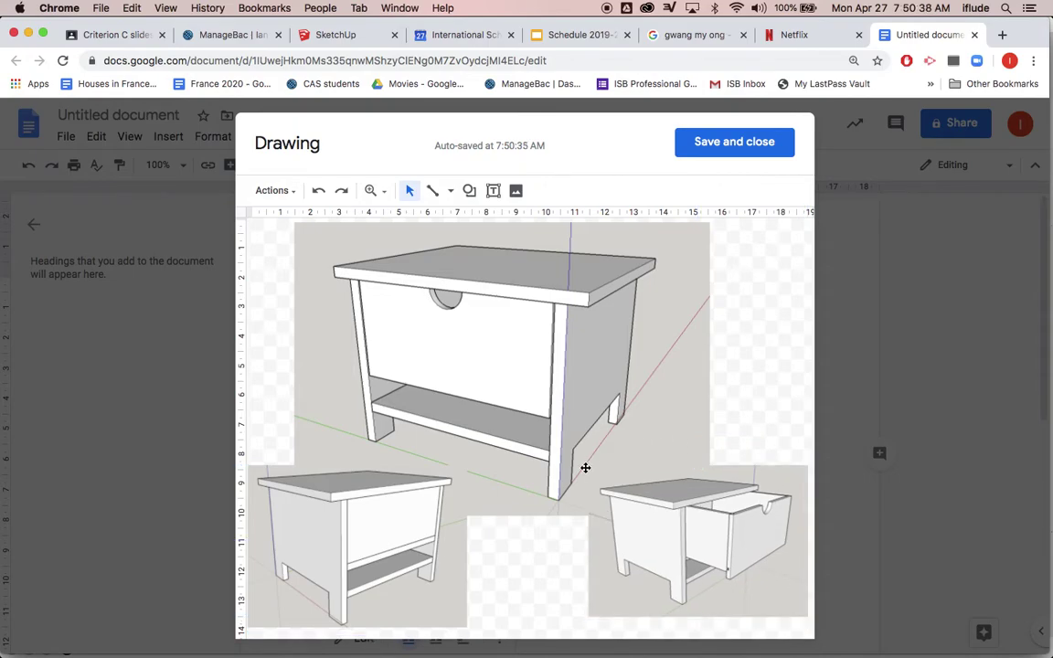
# Shrink the closed-cabinet picture in the lower-left corner slightly and align its lower edge with the open-drawer picture.
pyautogui.click(254, 619)
pyautogui.moveTo(245, 629); pyautogui.dragTo(272, 610)
pyautogui.click(506, 550)
pyautogui.moveTo(415, 515); pyautogui.dragTo(409, 519)
pyautogui.click(502, 548)
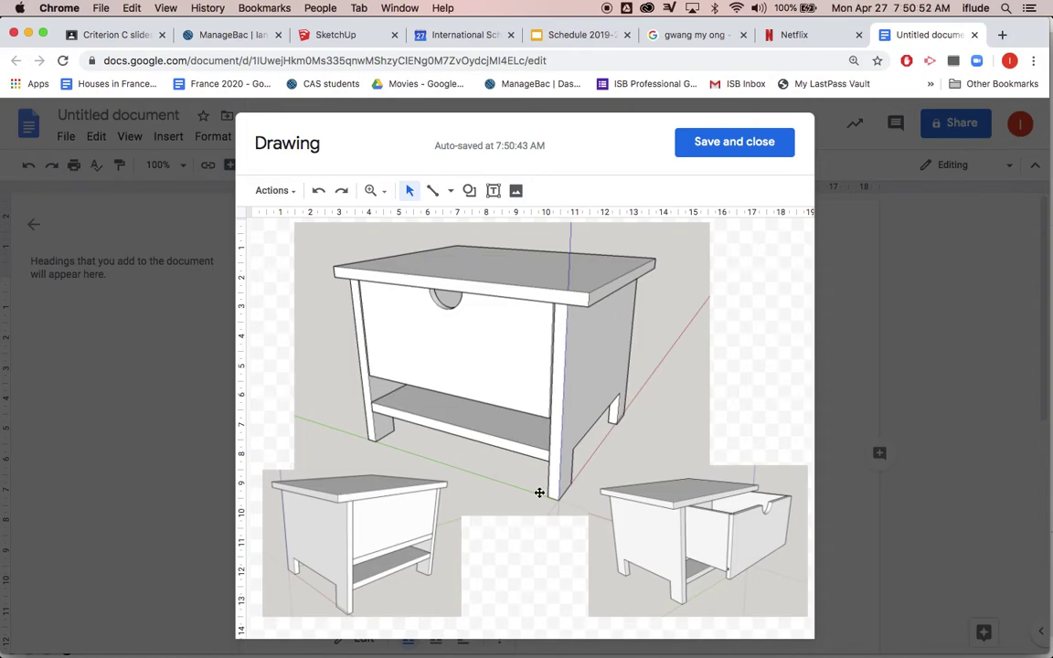
# Give all three cabinet pictures a dark grey border and increase its line weight.
pyautogui.click(630, 362)
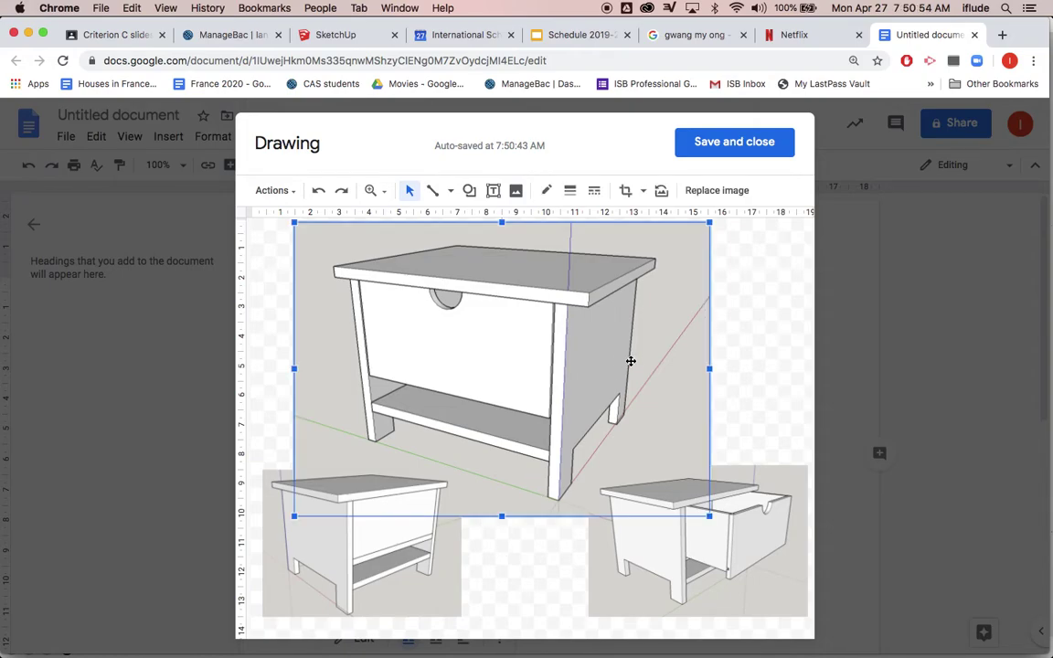
pyautogui.keyDown('shift'); pyautogui.click(412, 564); pyautogui.keyUp('shift')
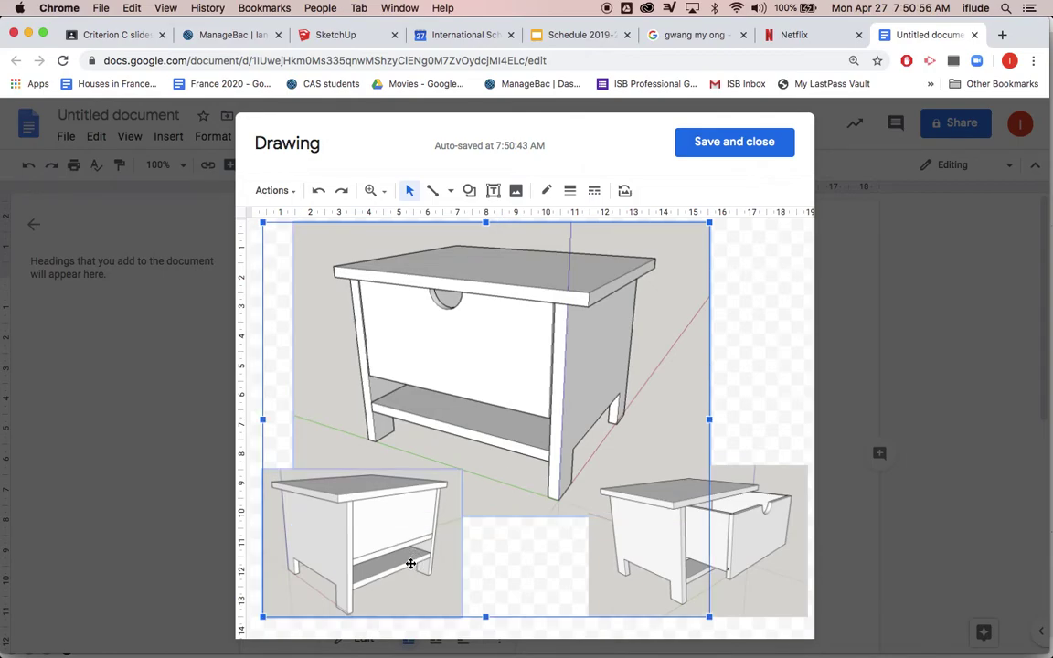
pyautogui.keyDown('shift'); pyautogui.click(680, 470); pyautogui.keyUp('shift')
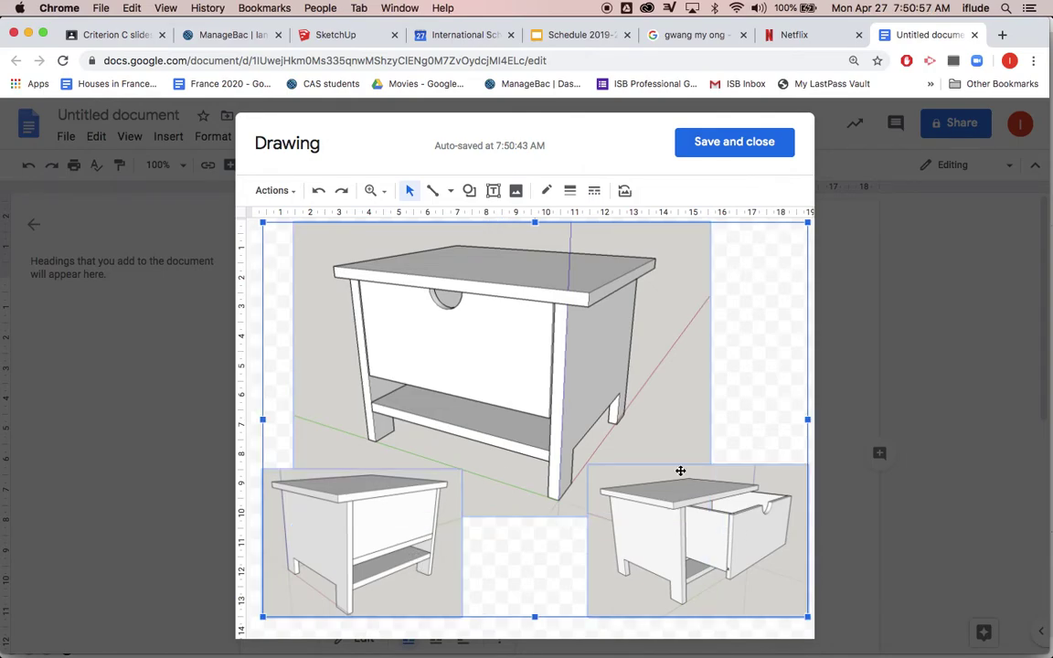
pyautogui.click(546, 193)
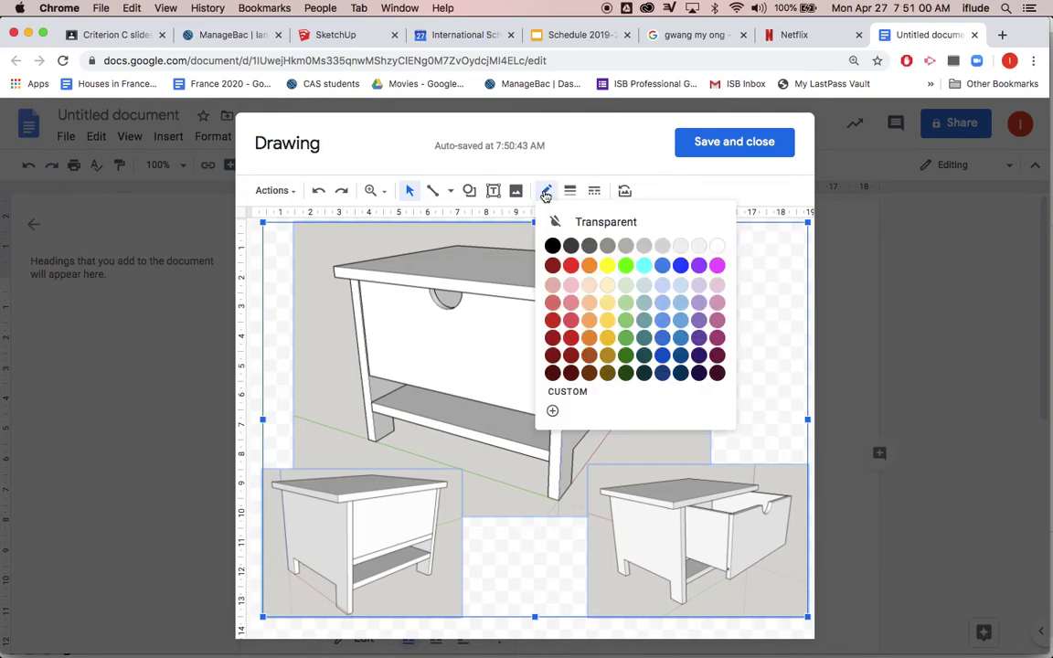
pyautogui.click(571, 247)
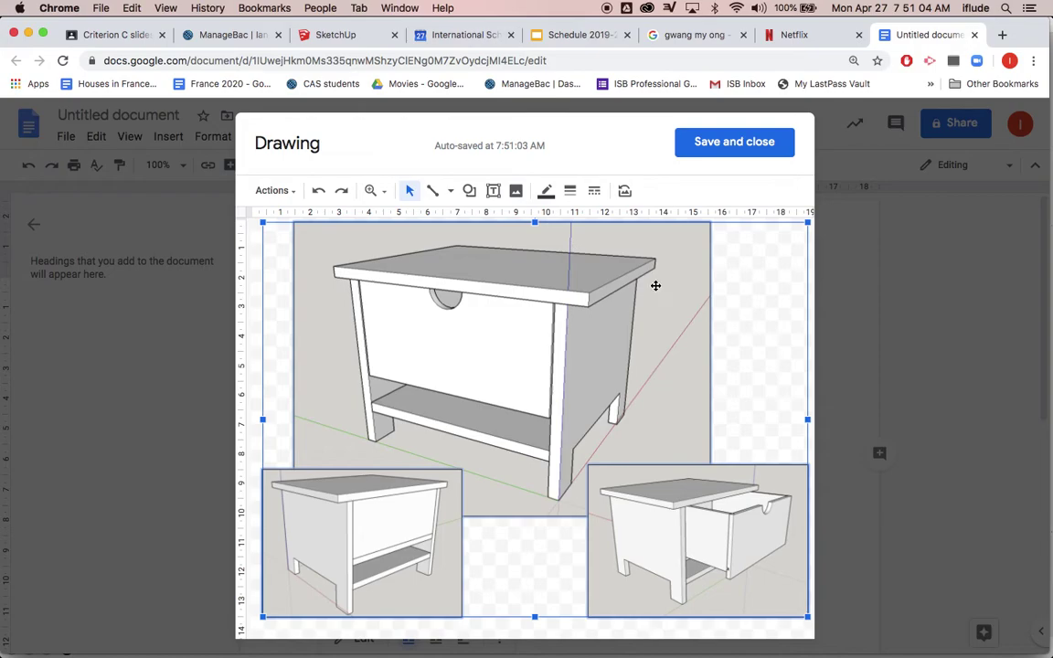
pyautogui.click(569, 192)
pyautogui.click(595, 243)
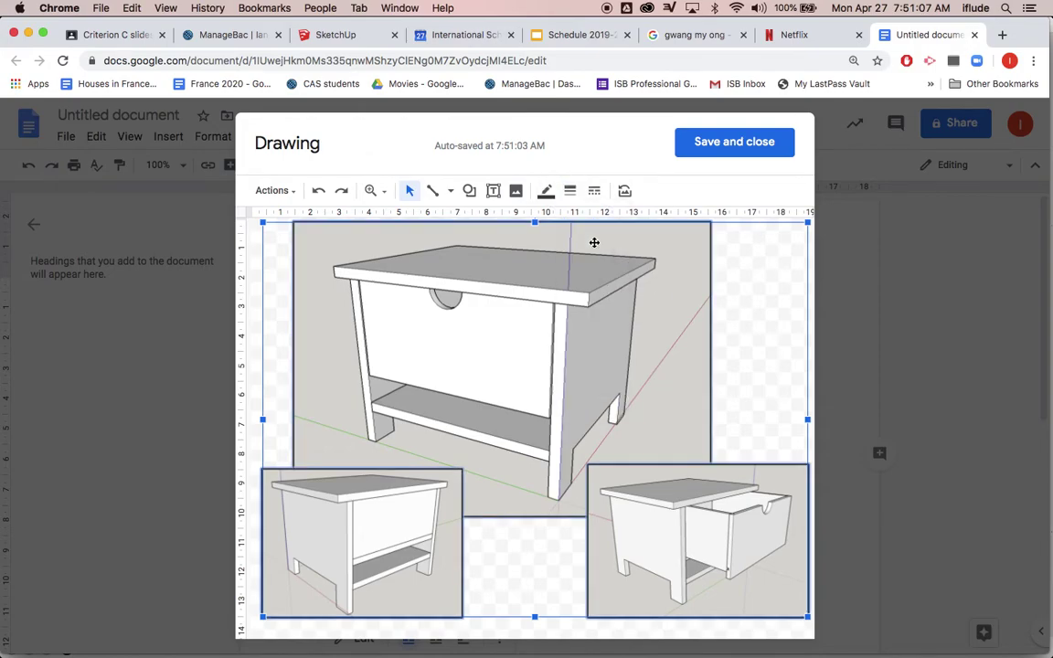
pyautogui.click(256, 287)
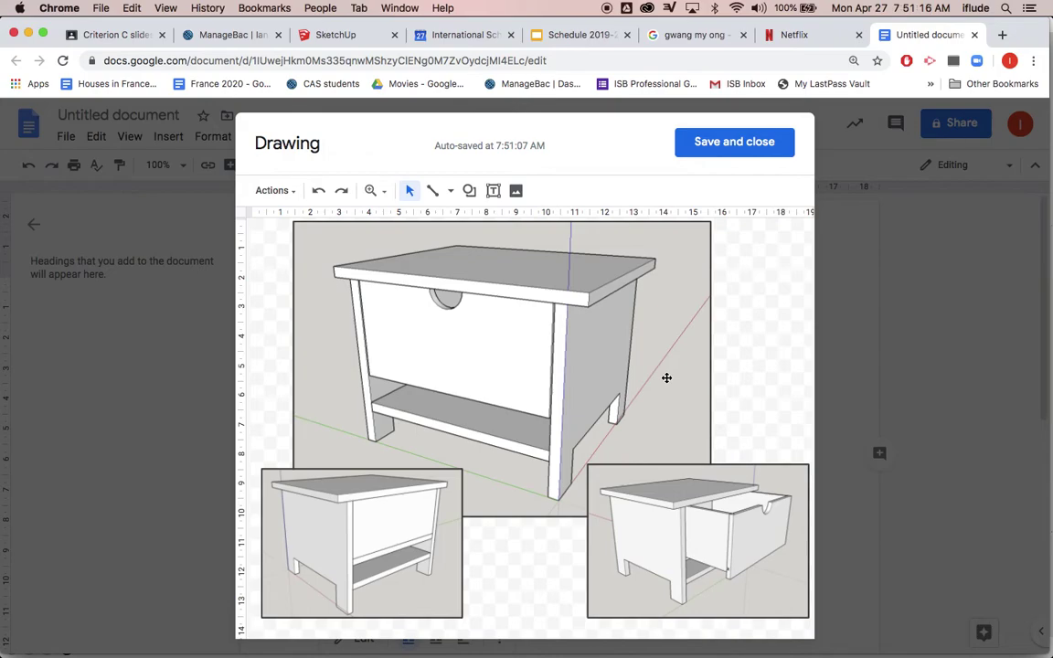
# Save and close the drawing, and enlarge it on the document page slightly past the right margin.
pyautogui.click(764, 145)
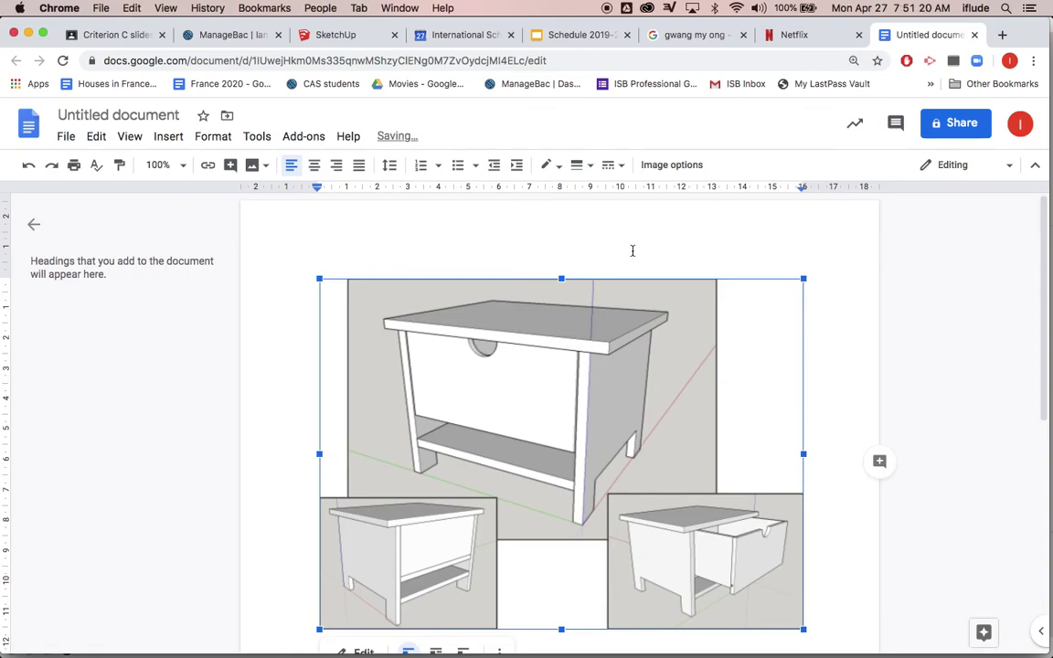
pyautogui.scroll(-5, 632, 252)
pyautogui.moveTo(805, 413); pyautogui.dragTo(831, 431)
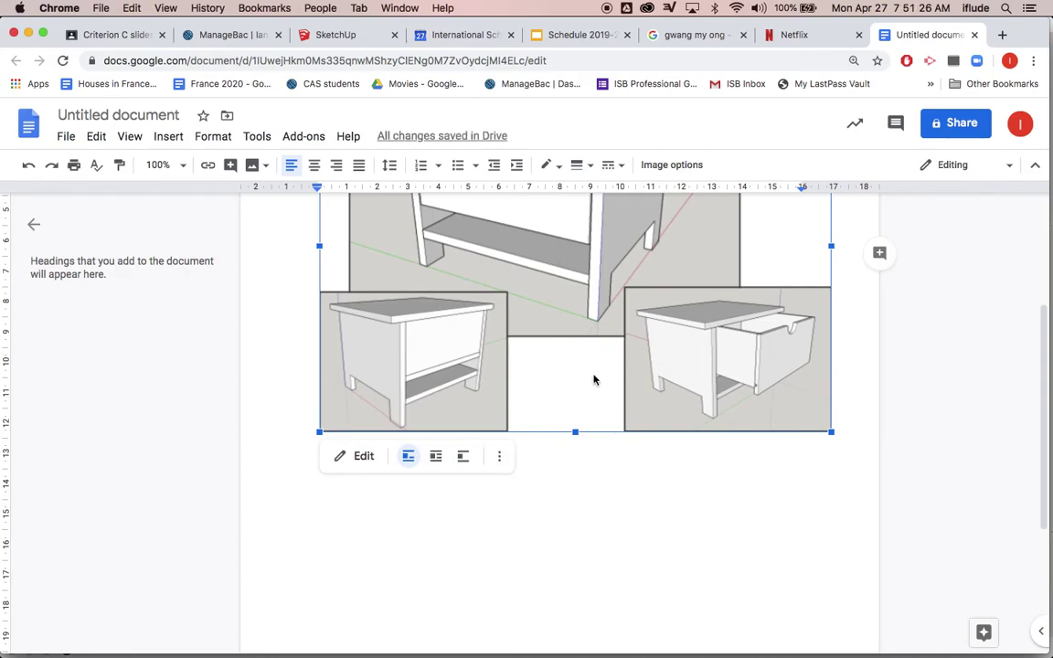
pyautogui.scroll(3, 595, 380)
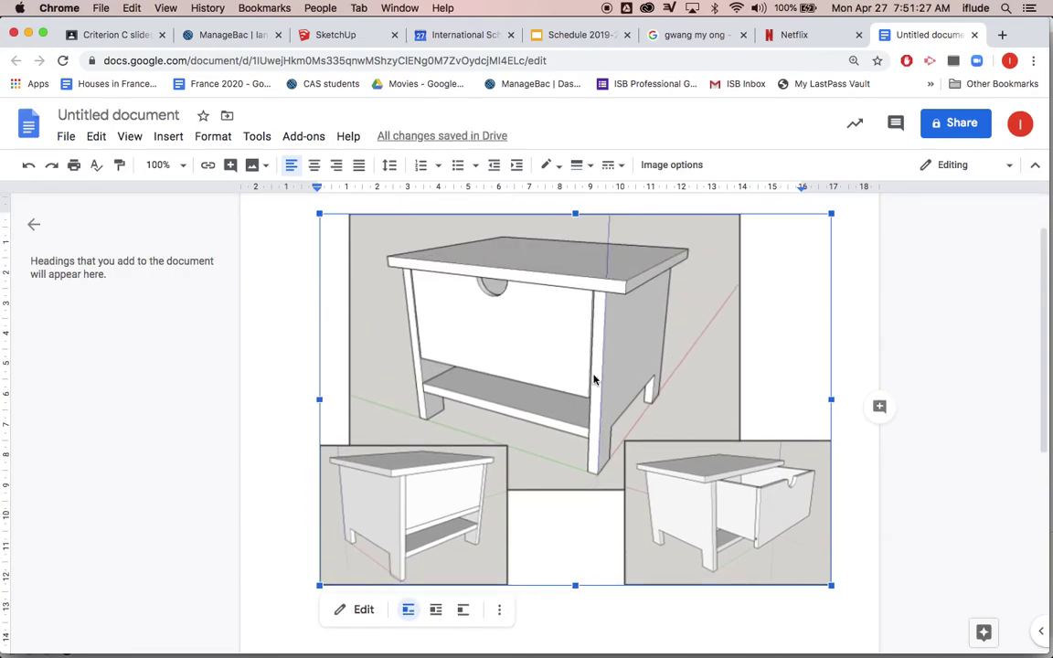
# Reopen the drawing, move both small pictures inward over the main picture's lower edge, and shrink the closed-cabinet one.
pyautogui.doubleClick(683, 314)
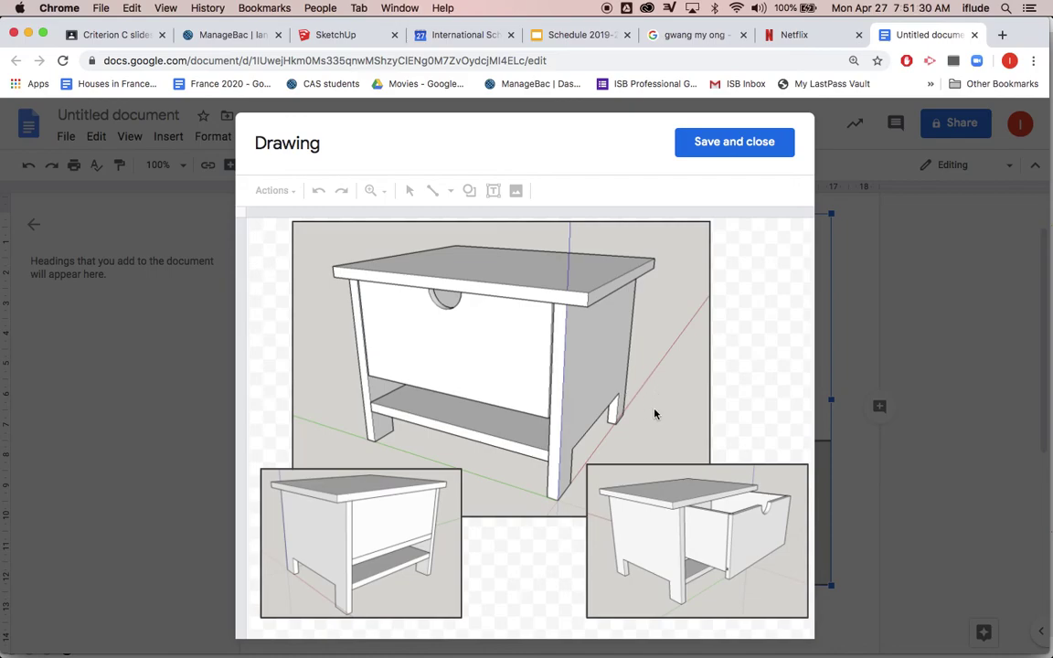
pyautogui.moveTo(659, 526); pyautogui.dragTo(648, 524)
pyautogui.moveTo(410, 546); pyautogui.dragTo(466, 547)
pyautogui.moveTo(318, 617); pyautogui.dragTo(340, 600)
# Enlarge the main cabinet picture toward the lower right and shift the small closed-cabinet picture back toward the lower left.
pyautogui.click(567, 331)
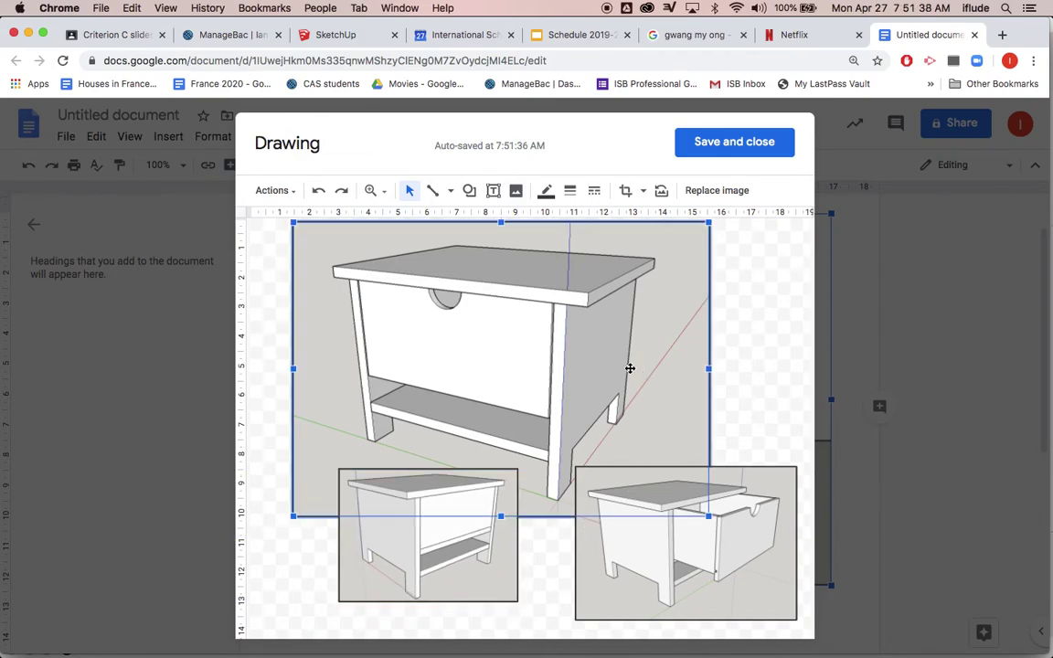
pyautogui.moveTo(708, 517); pyautogui.dragTo(758, 553)
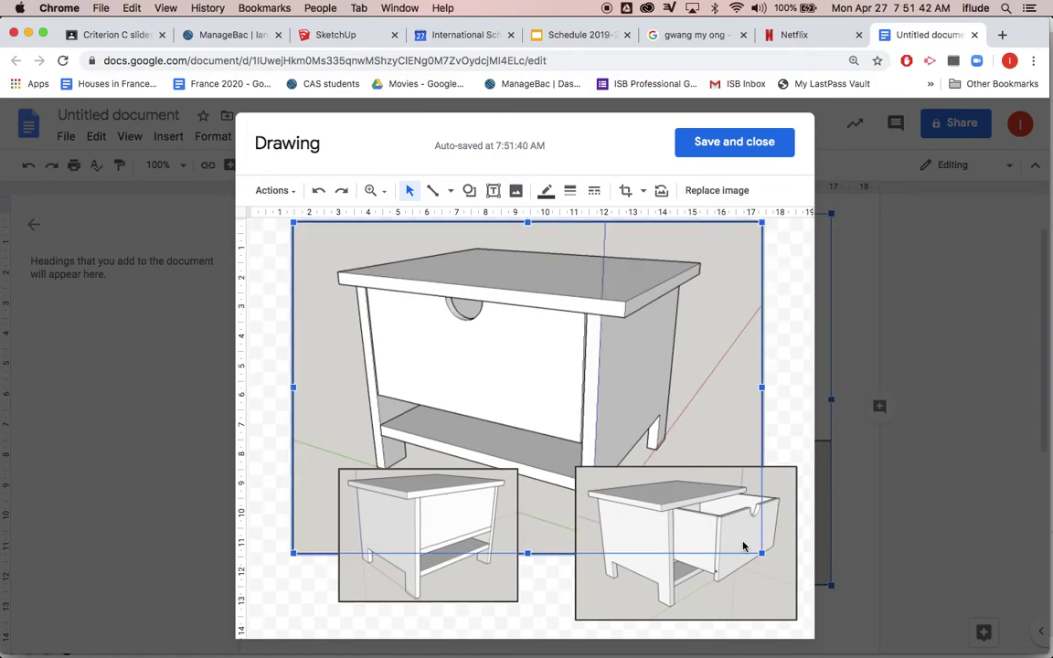
pyautogui.moveTo(489, 568); pyautogui.dragTo(457, 579)
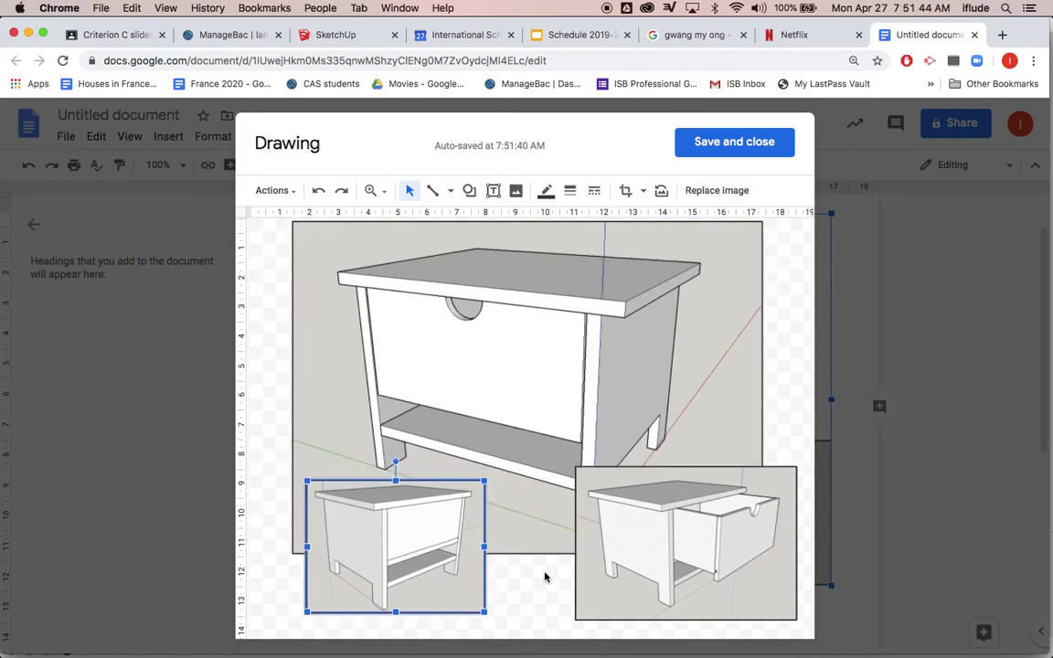
# Swap the two small pictures, placing the open-drawer view at the canvas's lower left and the closed-cabinet view at its lower right.
pyautogui.moveTo(693, 562)
pyautogui.mouseDown()
pyautogui.moveTo(640, 569)
pyautogui.moveTo(398, 557)
pyautogui.moveTo(395, 509)
pyautogui.mouseUp()
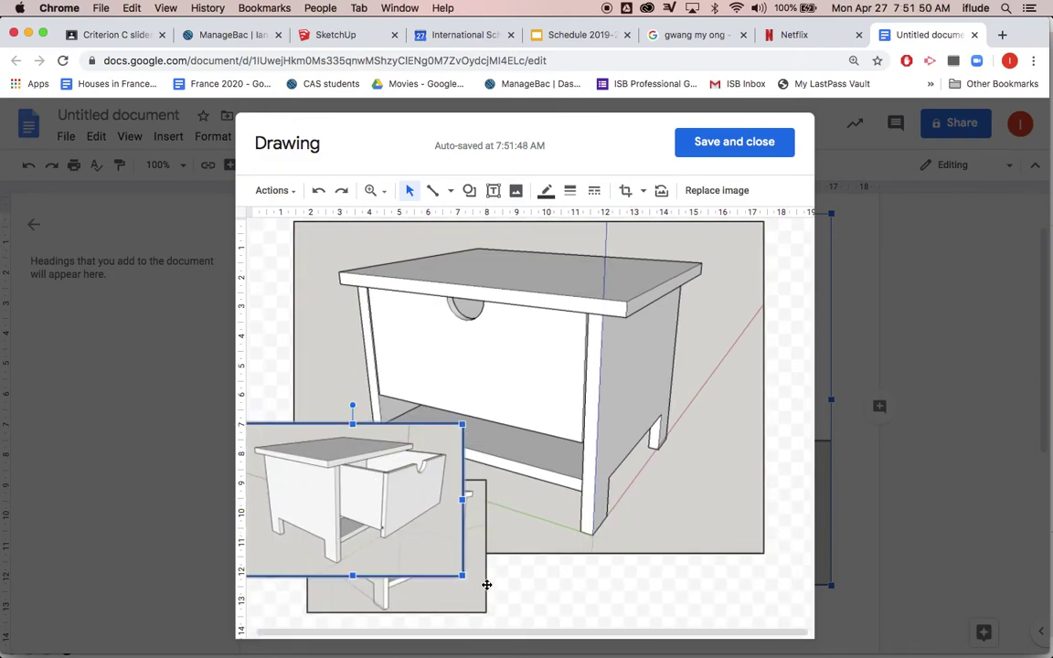
pyautogui.moveTo(470, 594)
pyautogui.mouseDown()
pyautogui.moveTo(663, 615)
pyautogui.moveTo(775, 611)
pyautogui.mouseUp()
pyautogui.click(447, 562)
pyautogui.moveTo(447, 562); pyautogui.dragTo(455, 590)
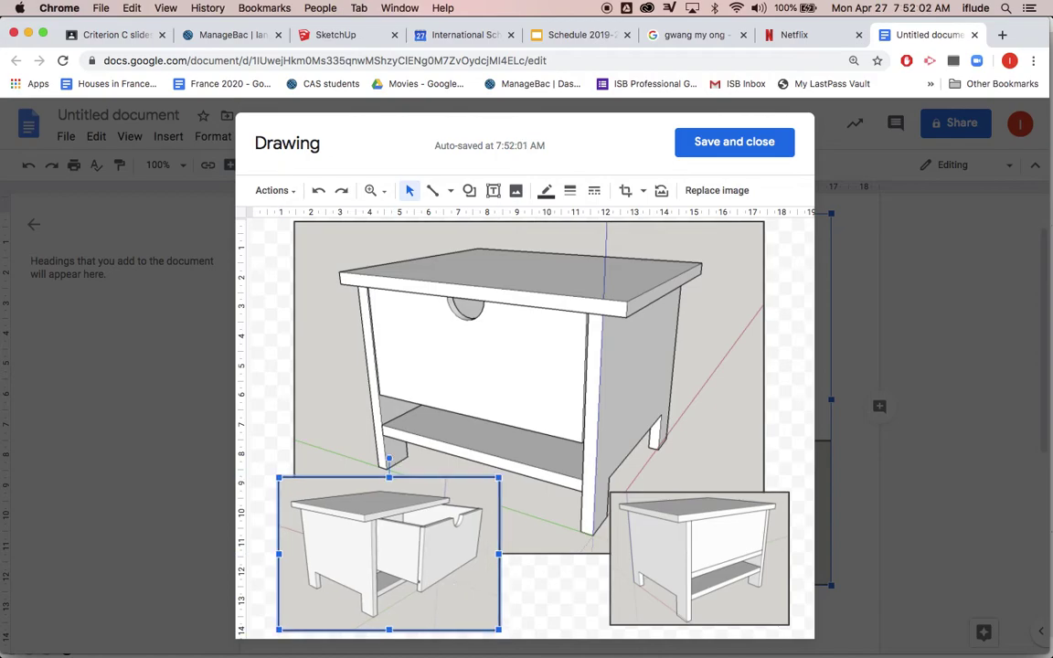
# Save and close the drawing, and enlarge it on the page until it nearly reaches the right page edge.
pyautogui.click(708, 143)
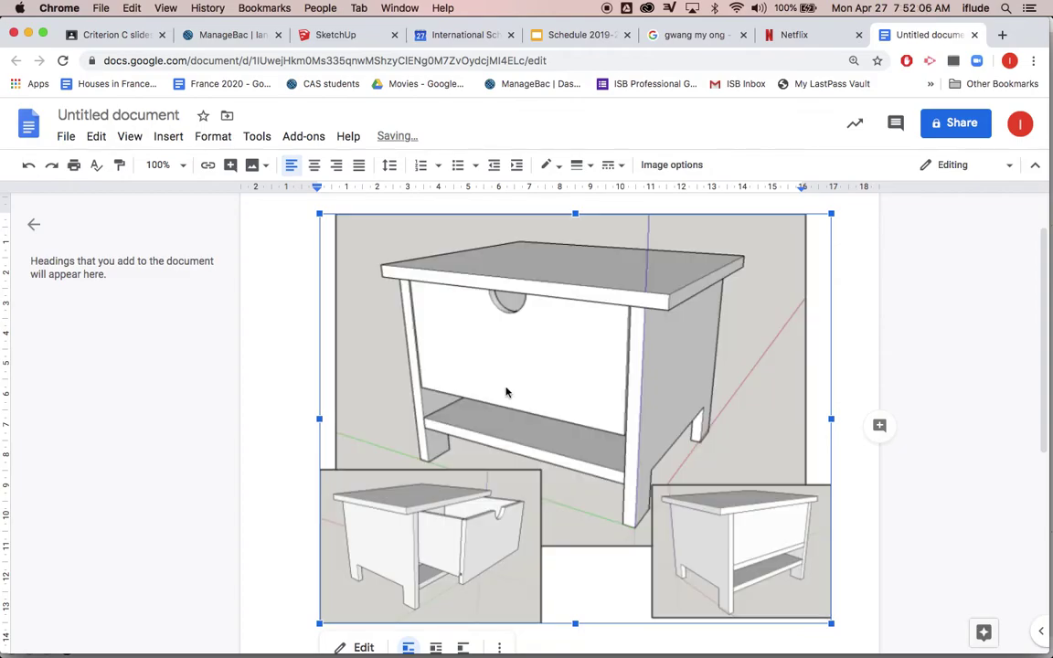
pyautogui.scroll(-4, 501, 400)
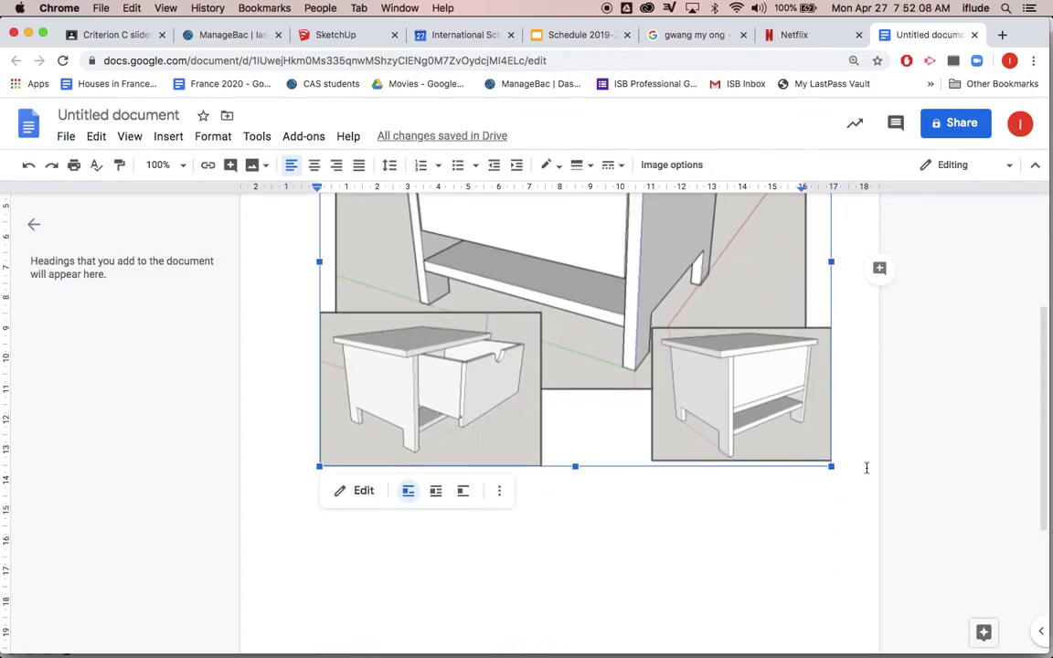
pyautogui.moveTo(834, 469); pyautogui.dragTo(849, 479)
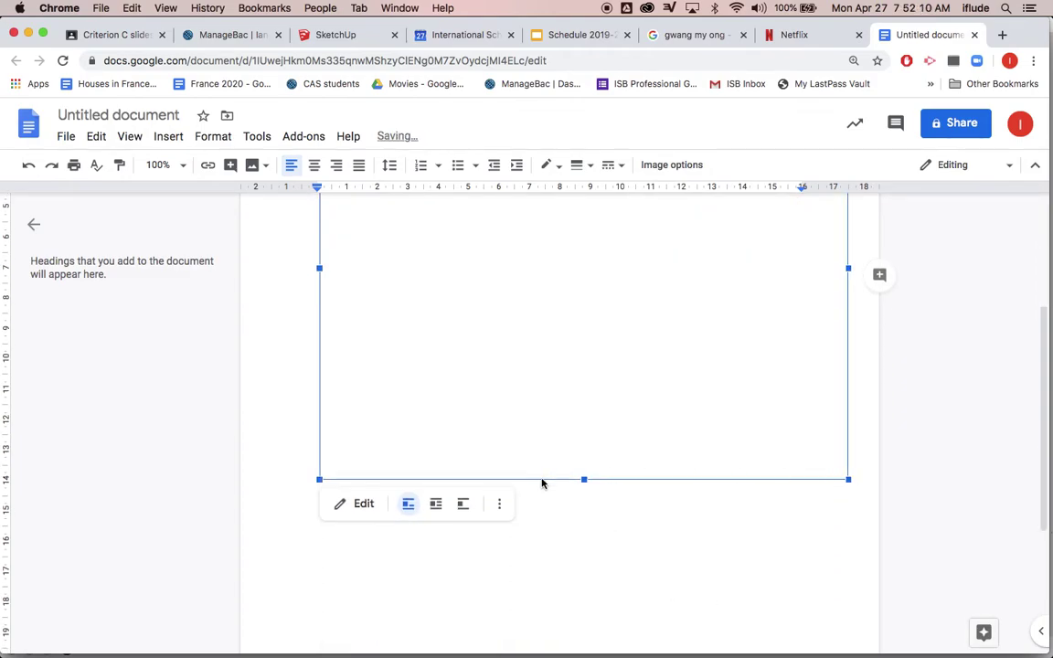
pyautogui.moveTo(319, 480); pyautogui.dragTo(314, 490)
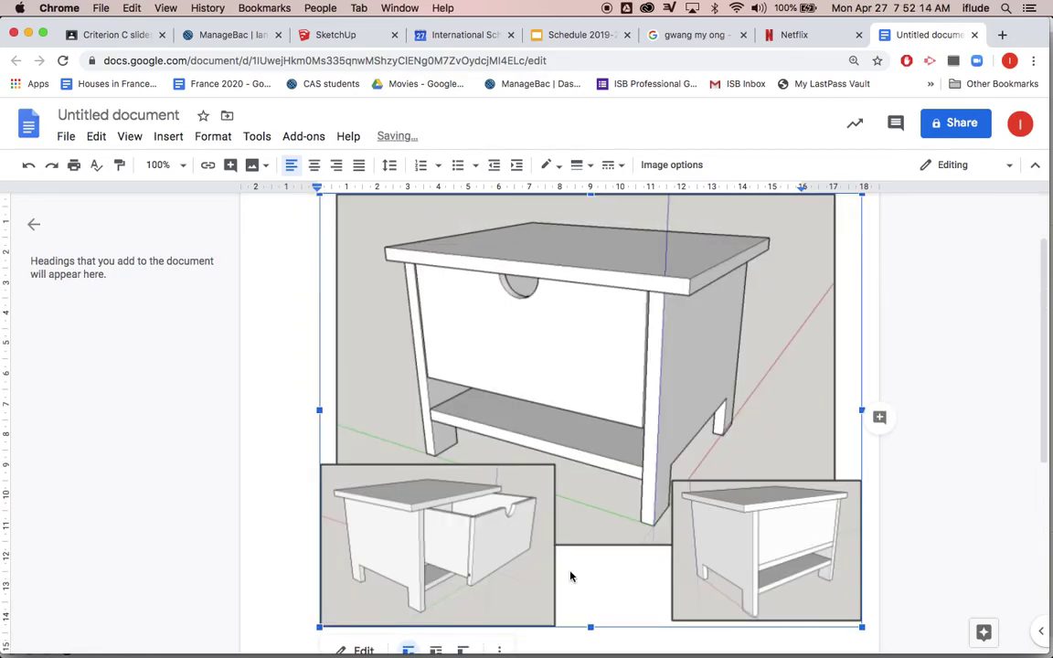
pyautogui.click(857, 293)
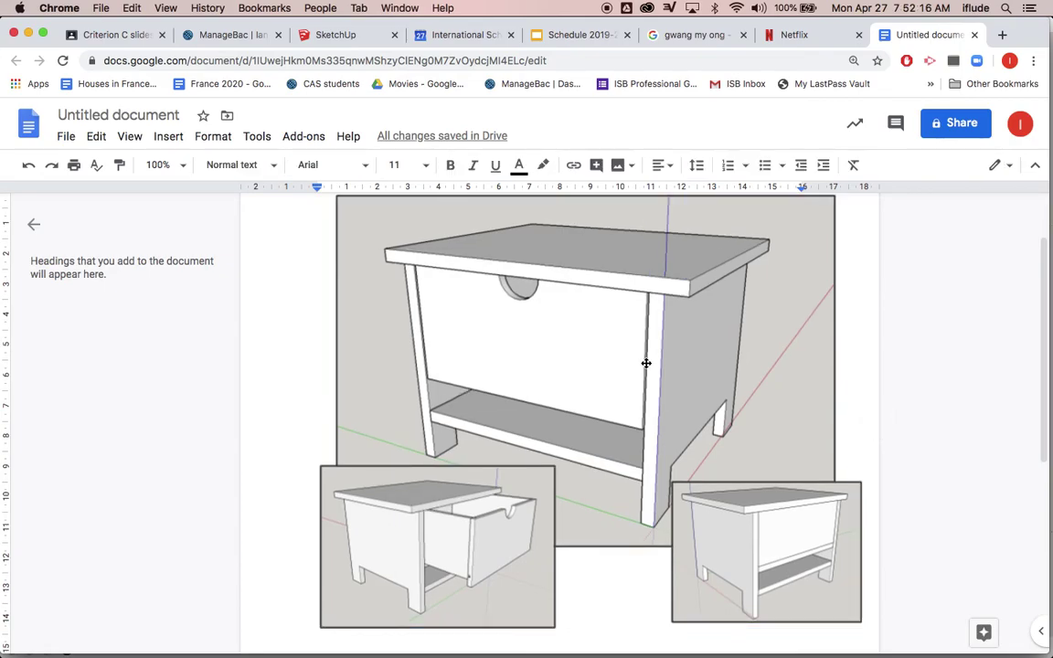
# Reopen the drawing, move both small pictures further down so they cover less of the main cabinet picture, and save and close it.
pyautogui.scroll(-2, 646, 362)
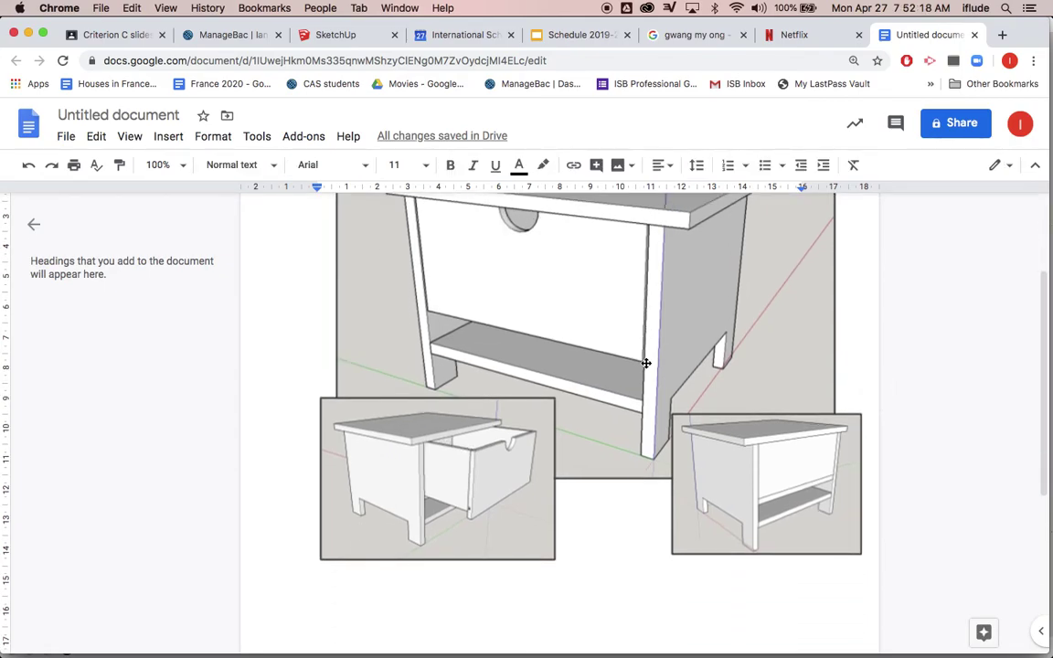
pyautogui.doubleClick(646, 362)
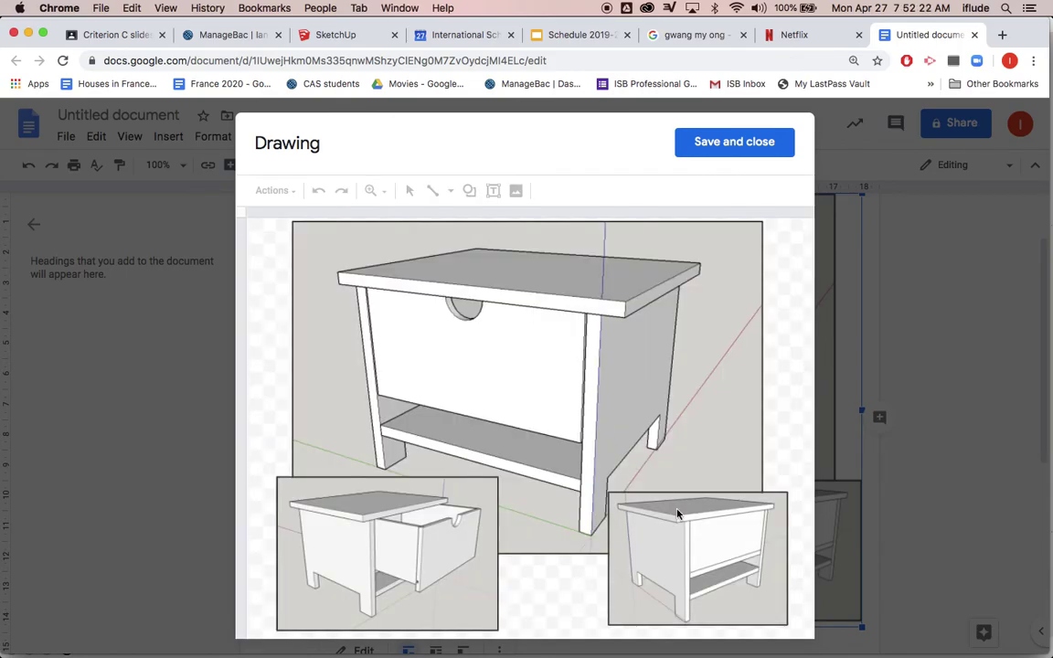
pyautogui.click(678, 527)
pyautogui.moveTo(679, 528); pyautogui.dragTo(682, 538)
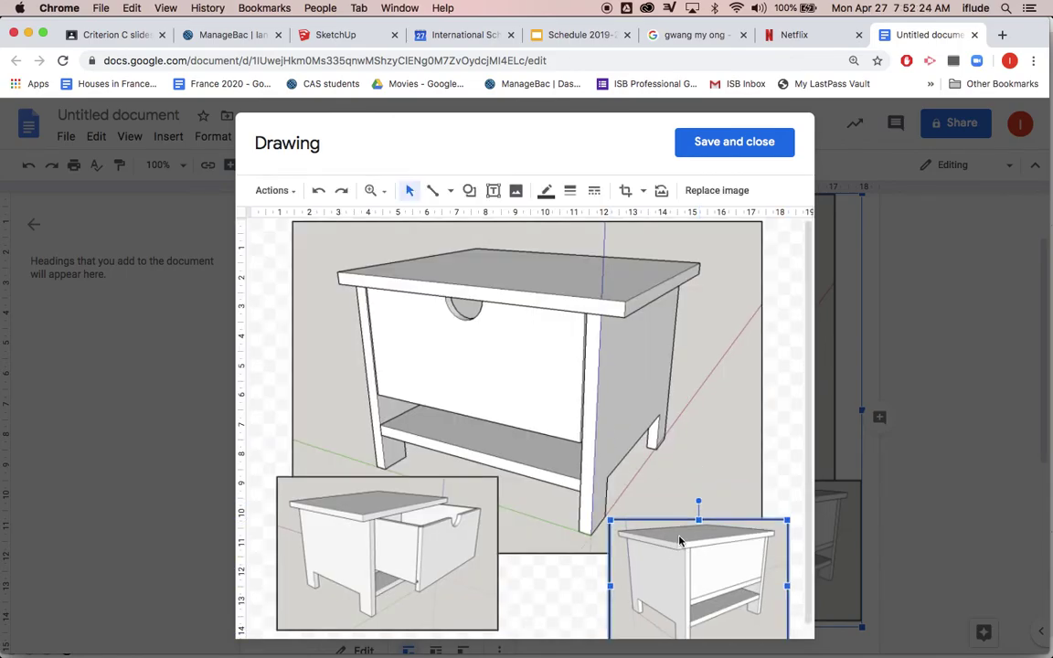
pyautogui.moveTo(407, 520); pyautogui.dragTo(416, 565)
pyautogui.moveTo(667, 537); pyautogui.dragTo(670, 560)
pyautogui.moveTo(476, 548); pyautogui.dragTo(473, 553)
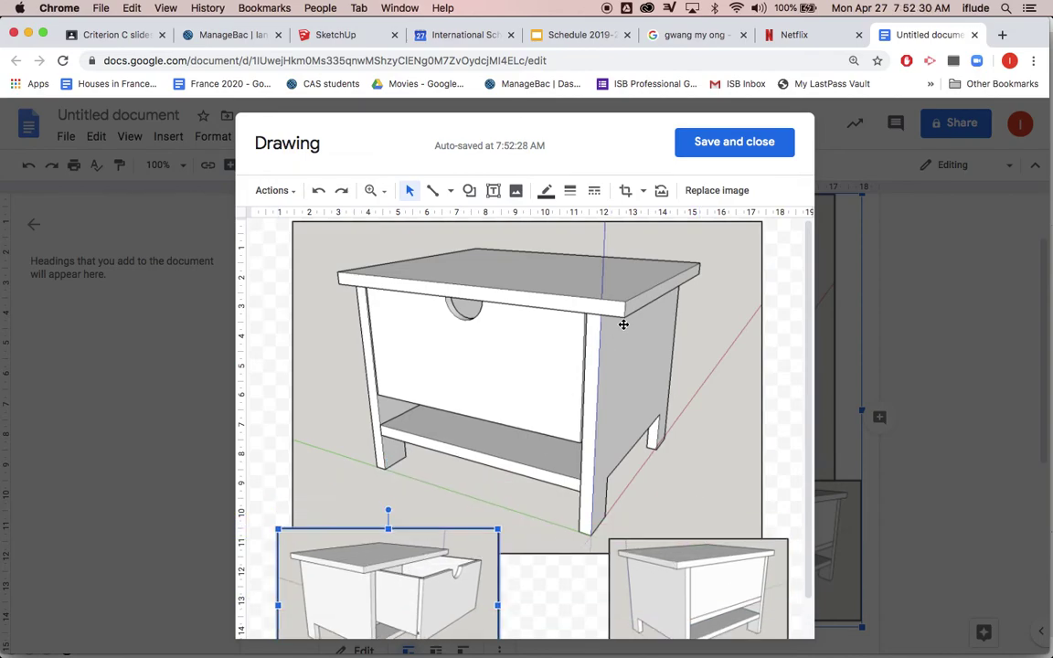
pyautogui.click(731, 147)
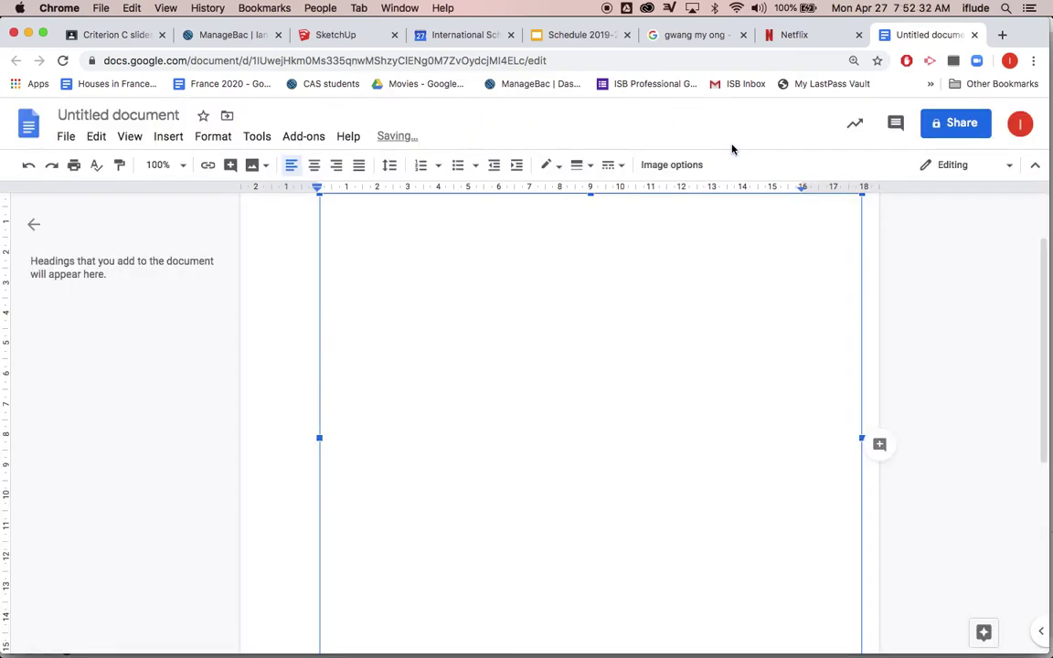
# Reopen the drawing and move both small cabinet pictures up until their lower borders fit inside the canvas.
pyautogui.scroll(-3, 643, 282)
pyautogui.scroll(-2, 643, 282)
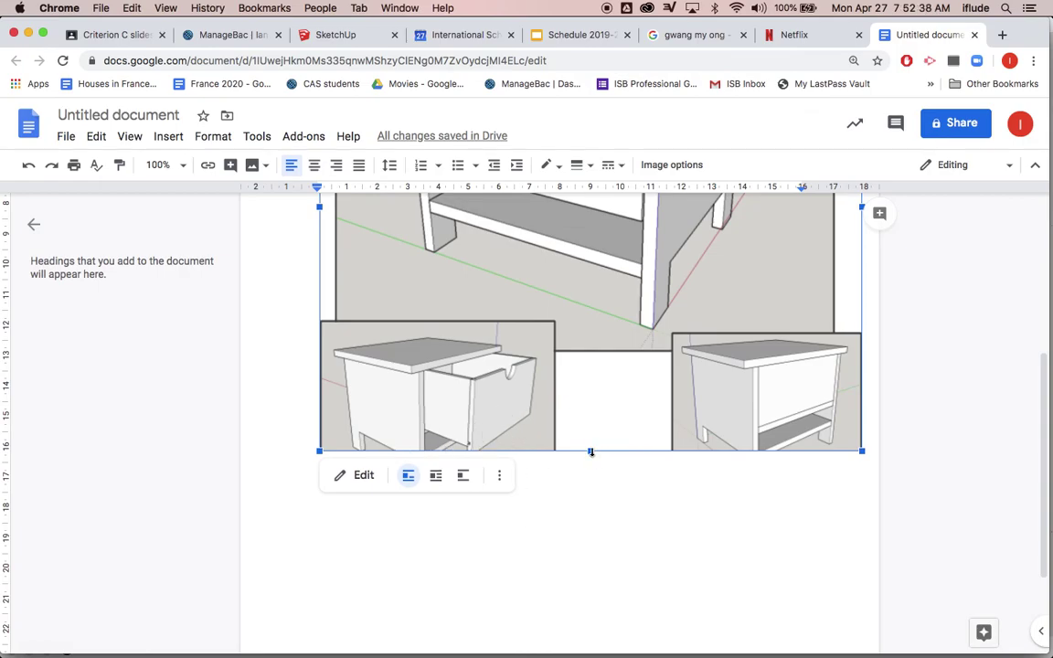
pyautogui.doubleClick(711, 411)
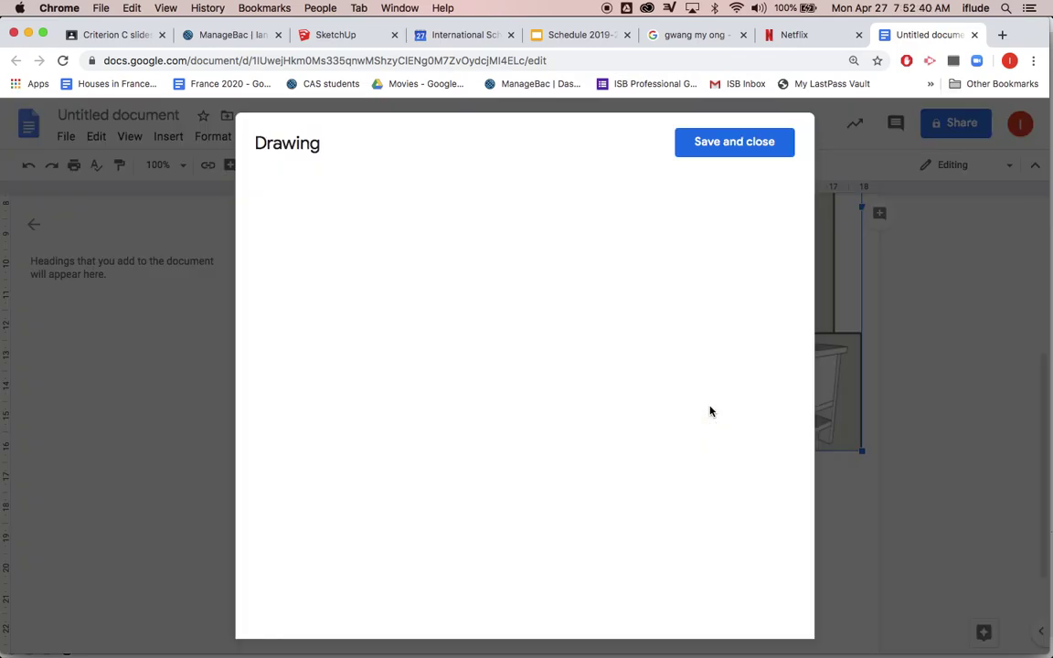
pyautogui.scroll(-1, 602, 370)
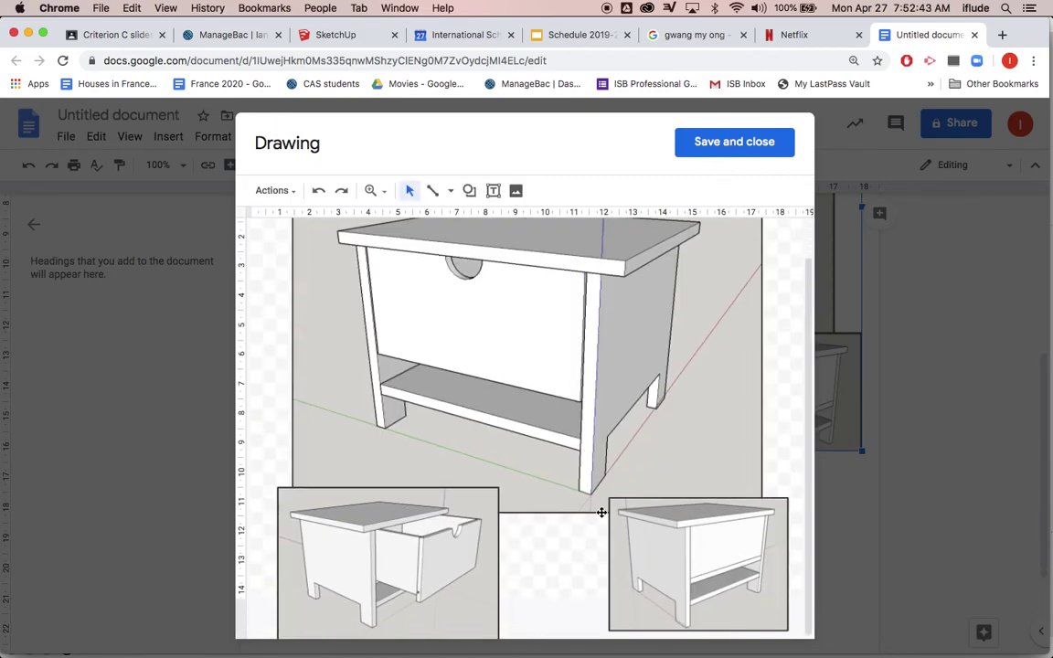
pyautogui.click(687, 540)
pyautogui.moveTo(688, 543); pyautogui.dragTo(688, 530)
pyautogui.moveTo(477, 594); pyautogui.dragTo(480, 549)
pyautogui.moveTo(661, 561); pyautogui.dragTo(599, 608)
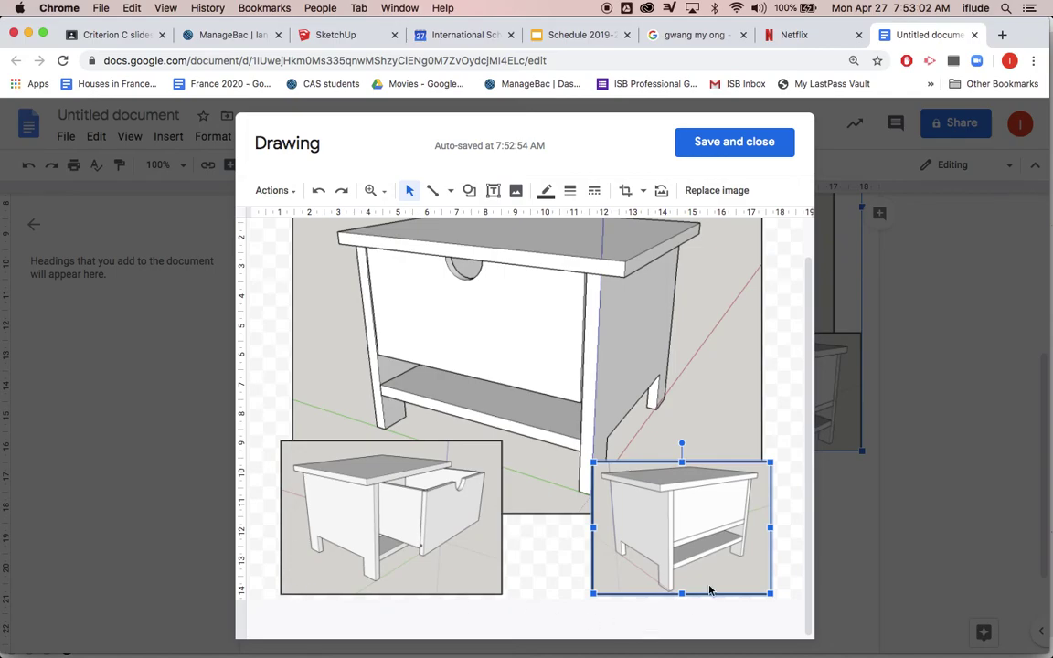
# Shift the small closed-cabinet picture right past the main picture's edge, and save and close the drawing.
pyautogui.scroll(3, 724, 579)
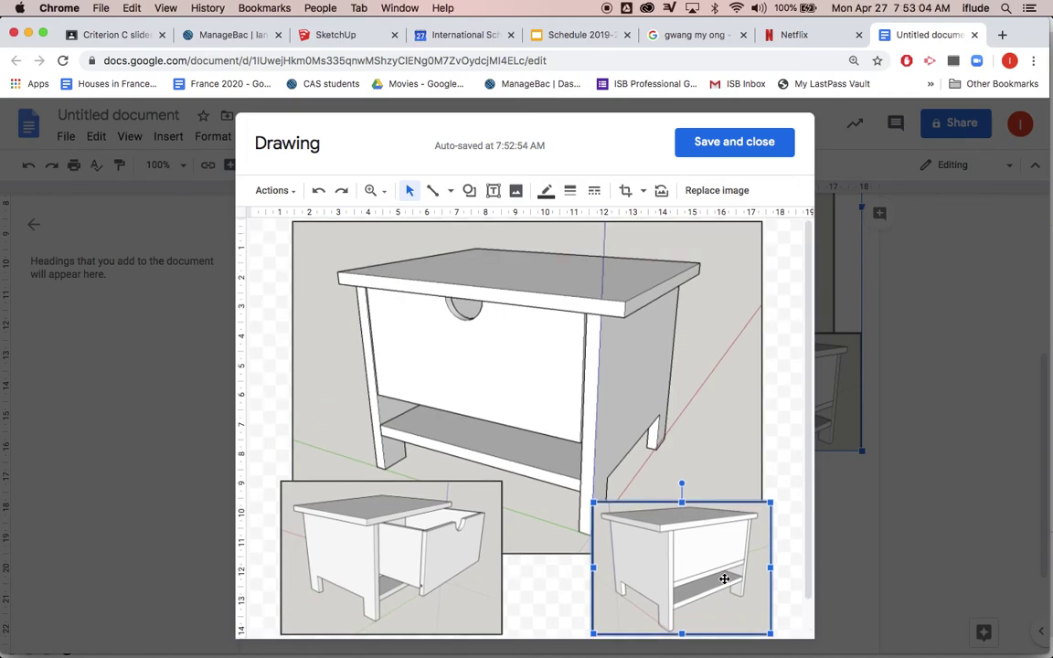
pyautogui.moveTo(705, 573); pyautogui.dragTo(729, 576)
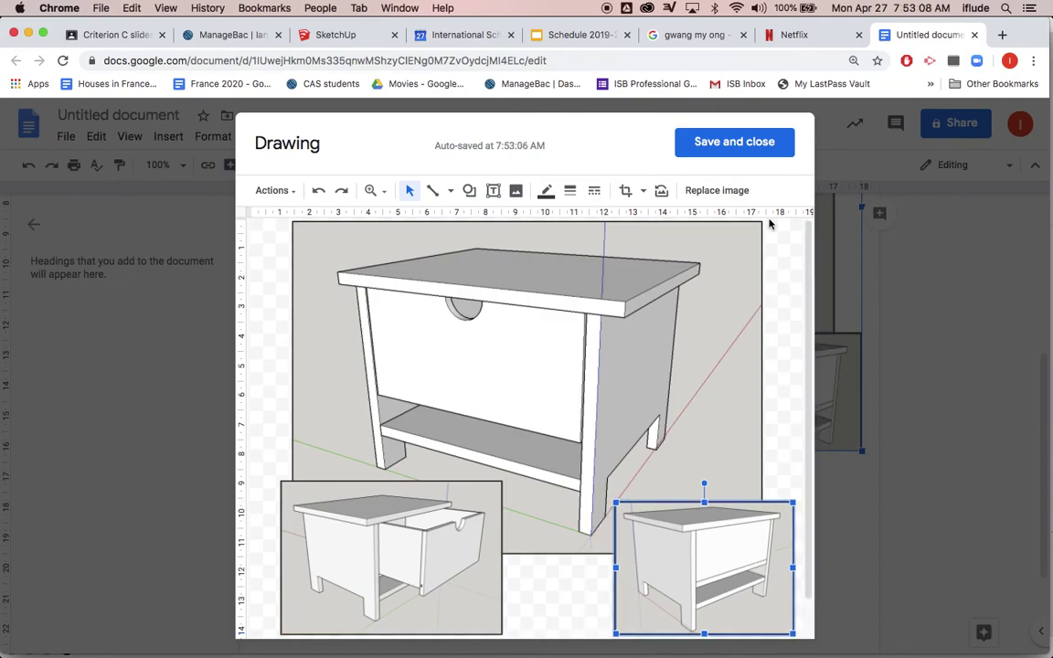
pyautogui.click(746, 147)
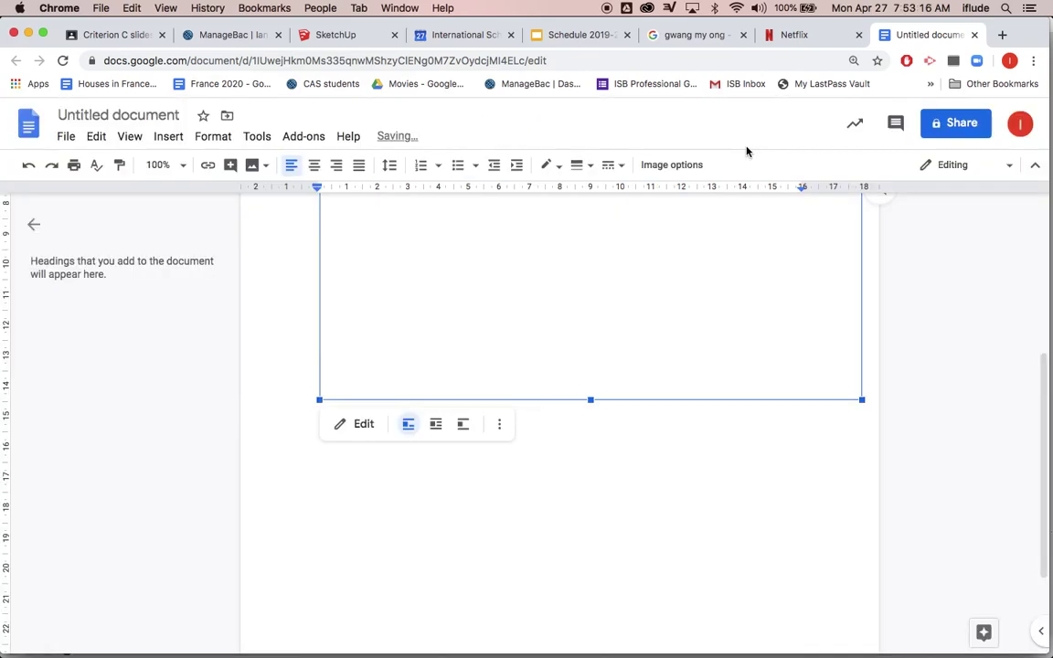
pyautogui.scroll(5, 572, 436)
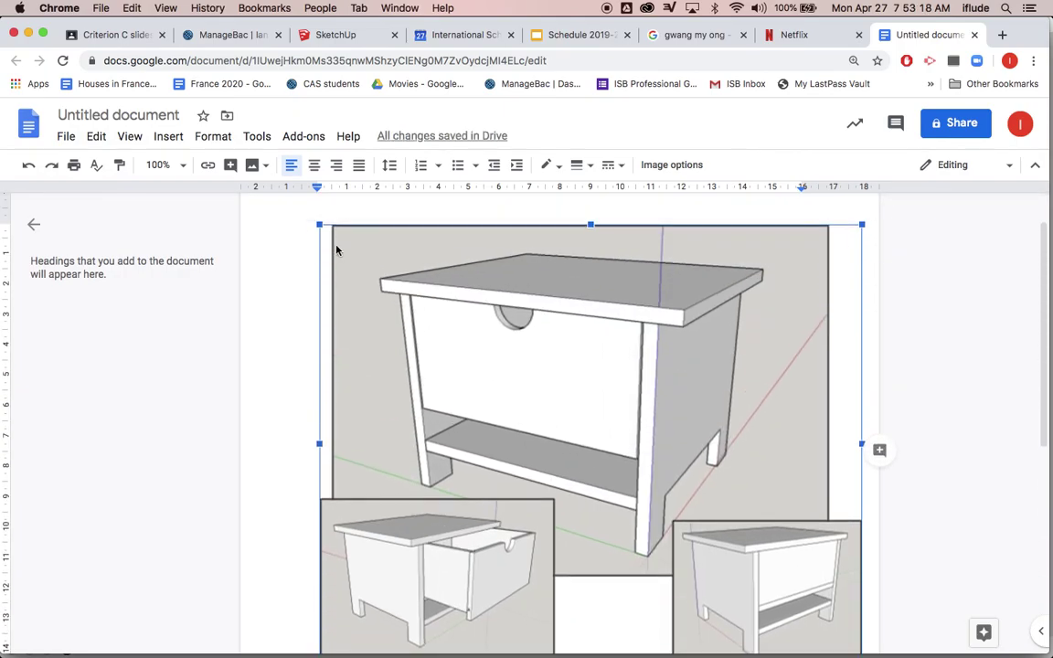
pyautogui.click(170, 139)
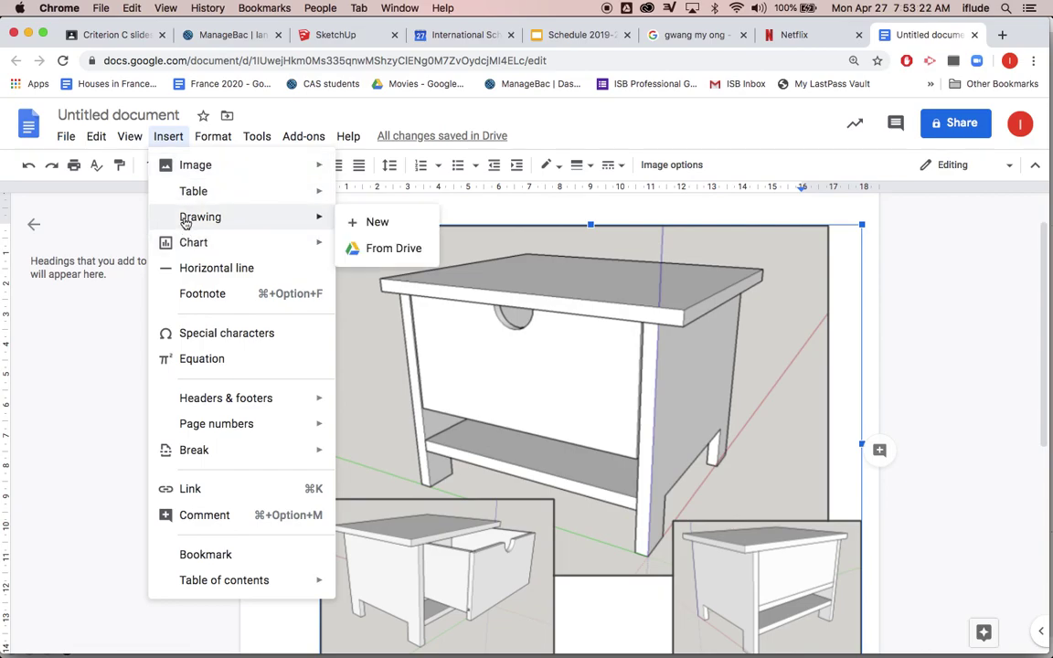
pyautogui.moveTo(193, 169)
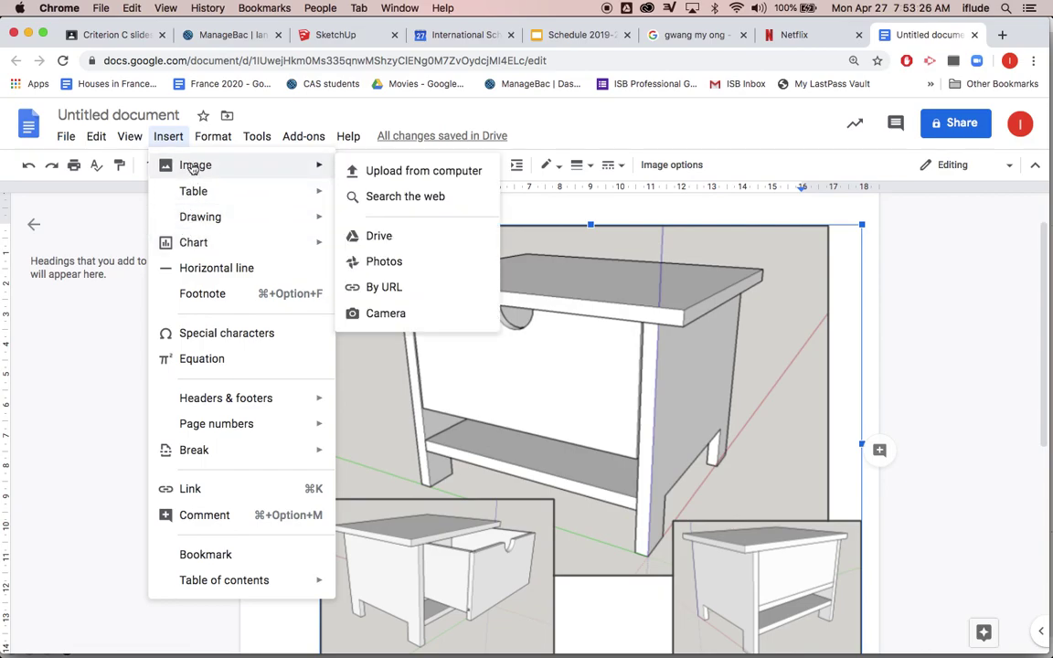
pyautogui.click(102, 353)
pyautogui.click(901, 302)
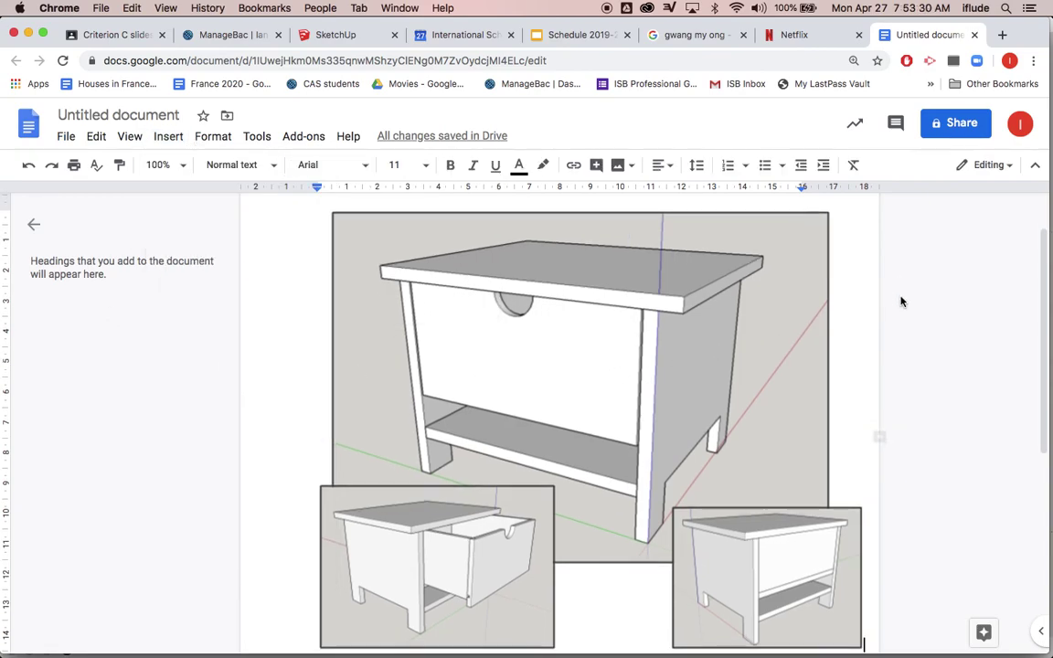